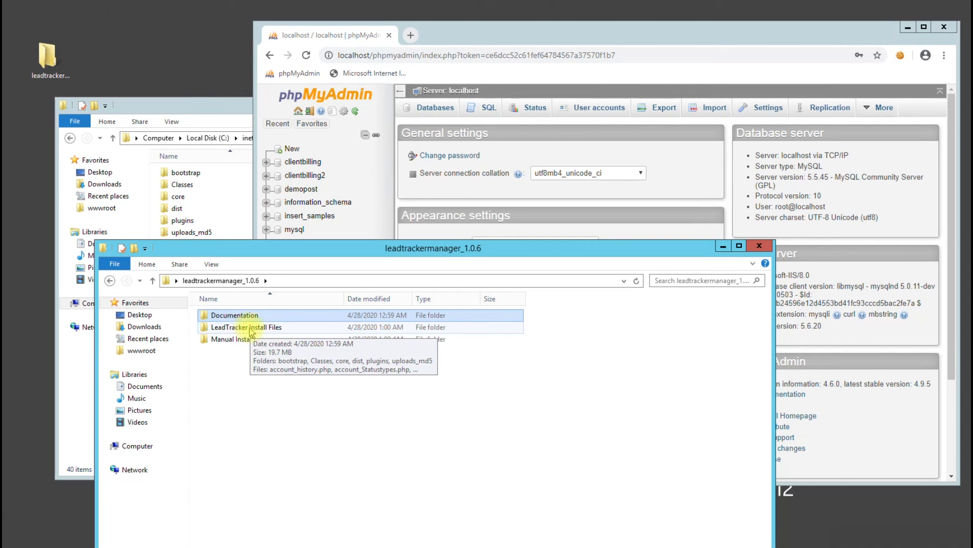
# View the contents of the LeadTracker Install Files folder and the leadtracker folder under wwwroot
pyautogui.doubleClick(257, 329)
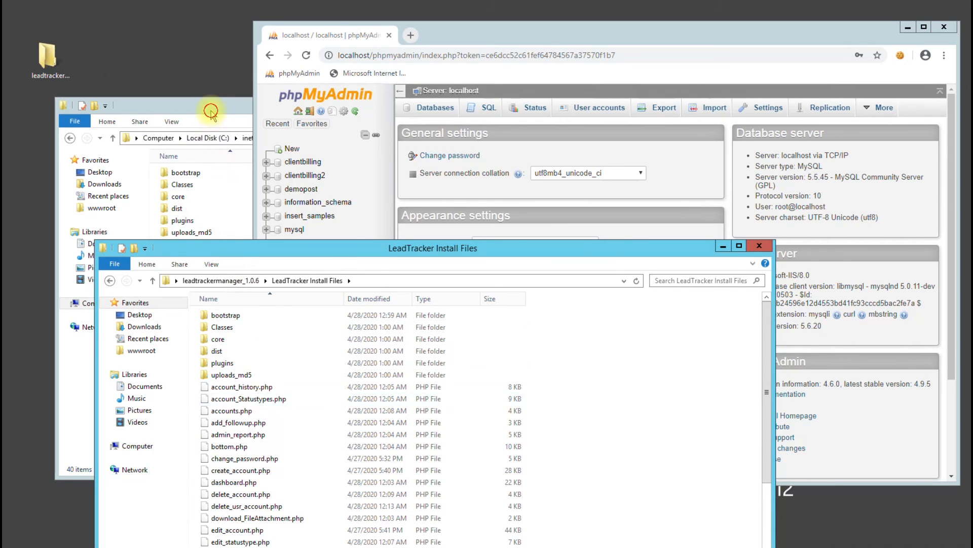
pyautogui.click(211, 112)
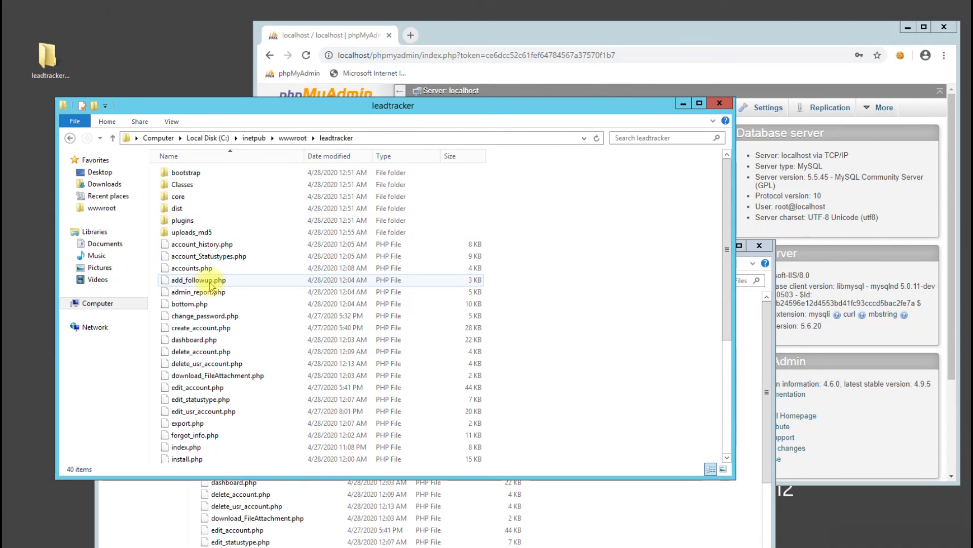
# Load localhost/leadtracker in a new browser tab and look over the page output
pyautogui.click(413, 30)
pyautogui.click(411, 36)
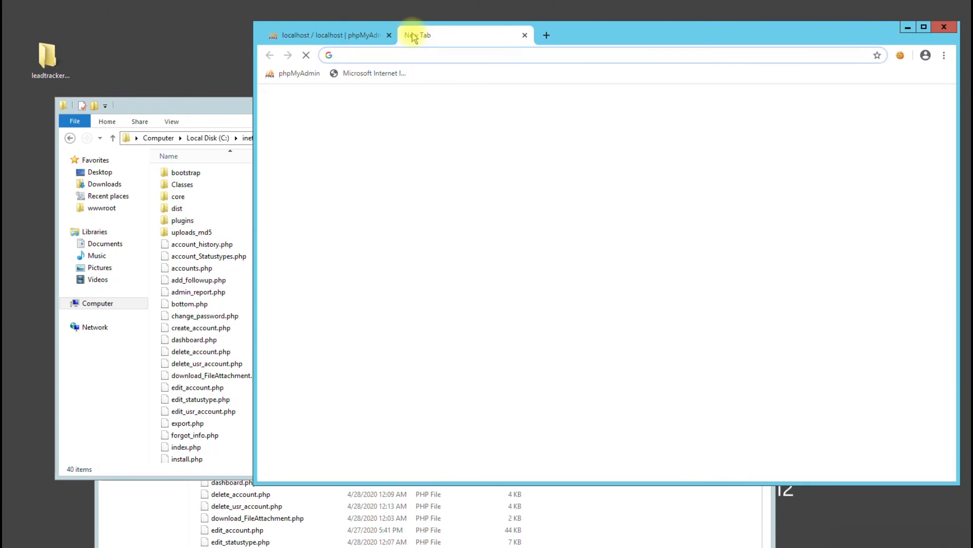
pyautogui.write('local')
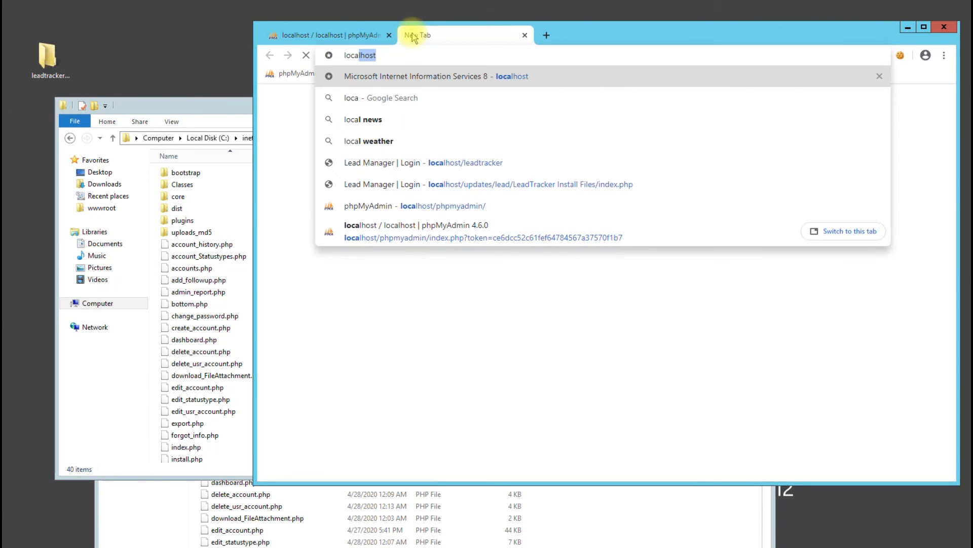
pyautogui.write('host')
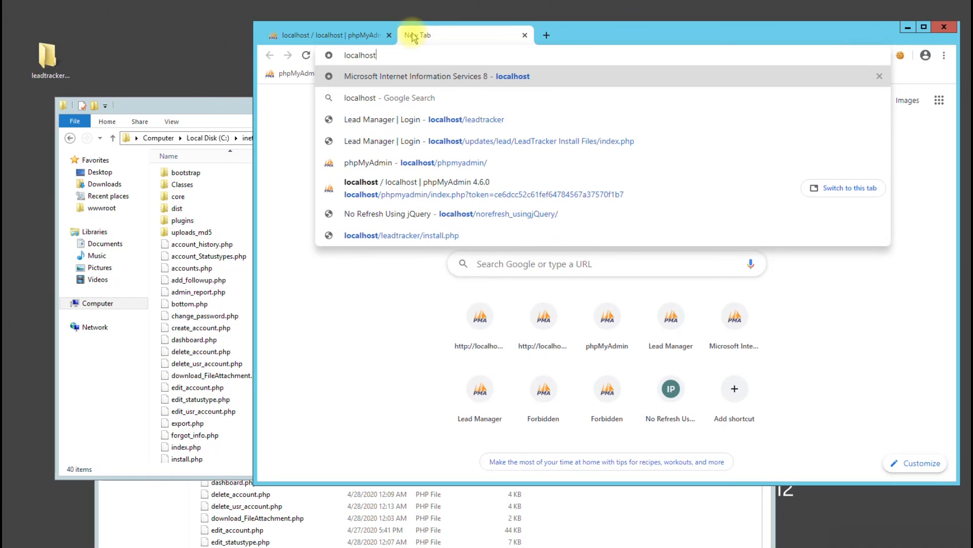
pyautogui.write('/l')
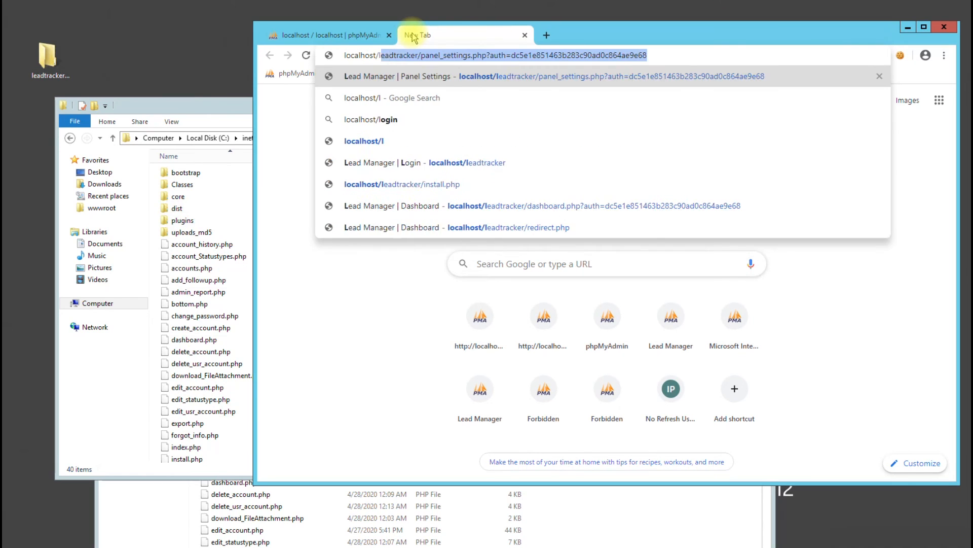
pyautogui.write('eadtracker')
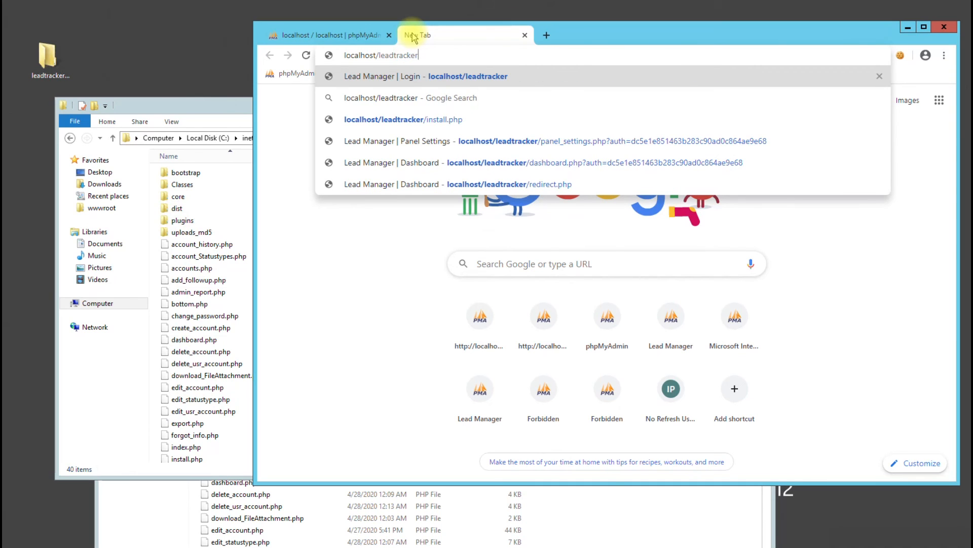
pyautogui.press('Return')
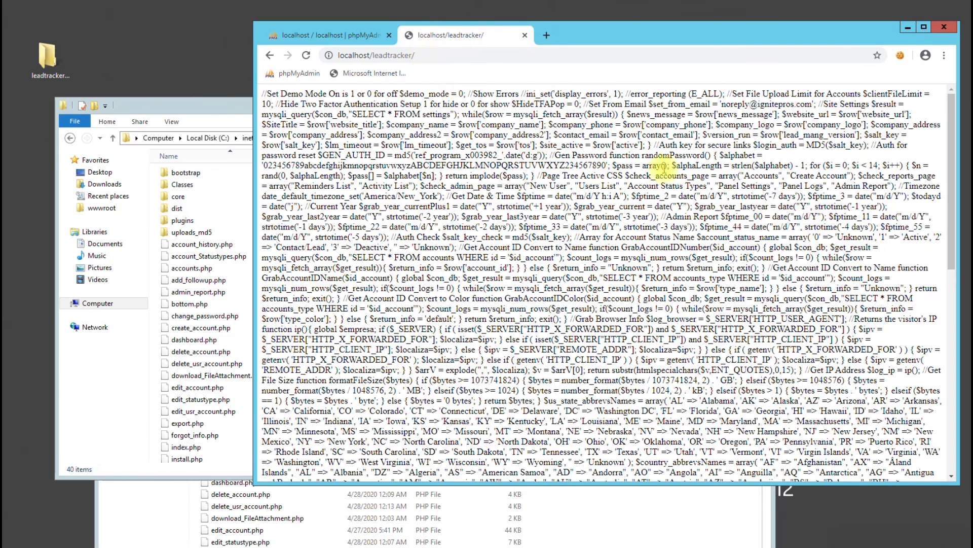
pyautogui.moveTo(318, 113); pyautogui.dragTo(640, 355)
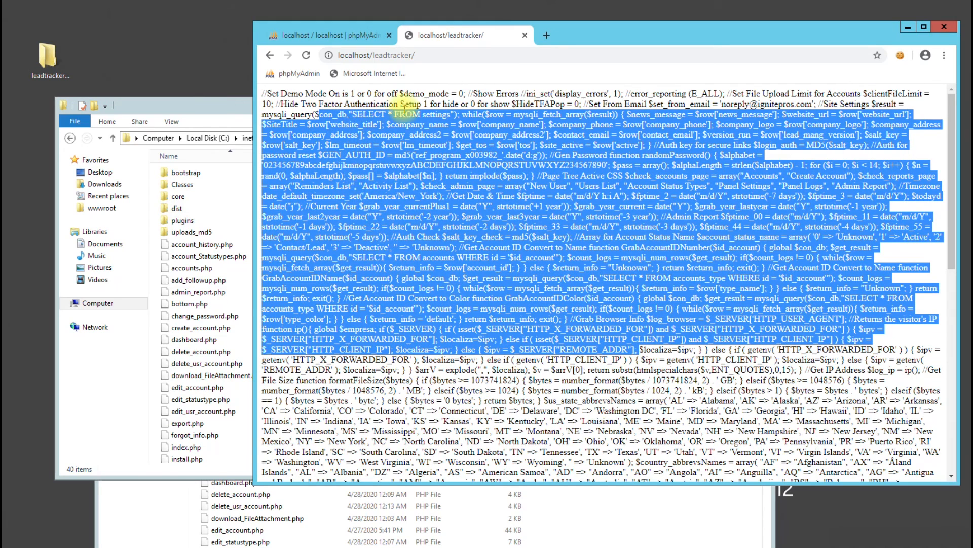
# Open the installer page at localhost/leadtracker/install.php
pyautogui.click(452, 56)
pyautogui.click(456, 56)
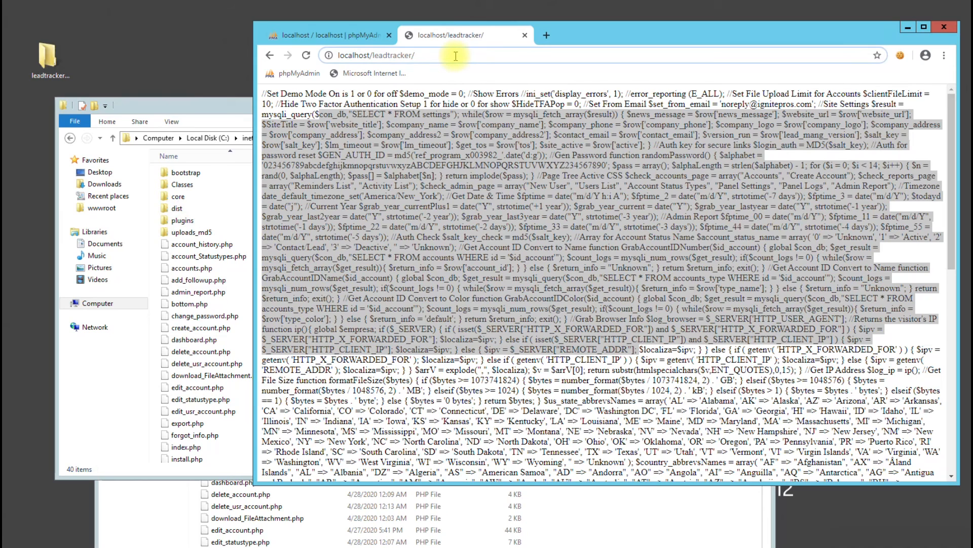
pyautogui.write('instal')
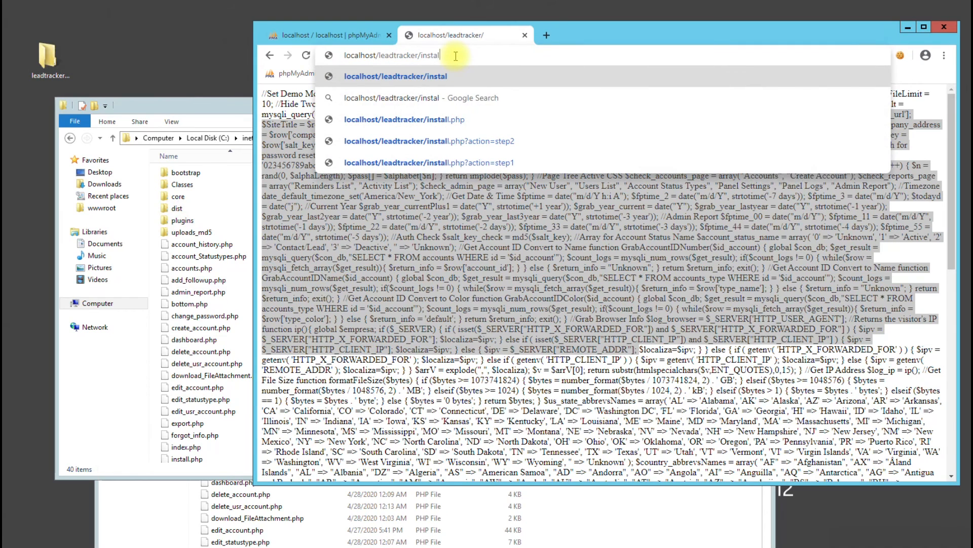
pyautogui.write('l.php')
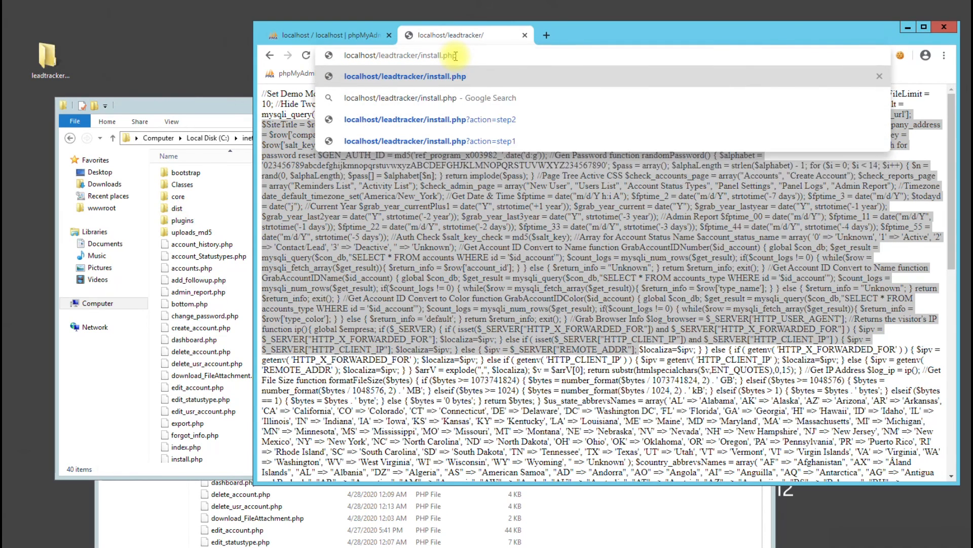
pyautogui.press('Return')
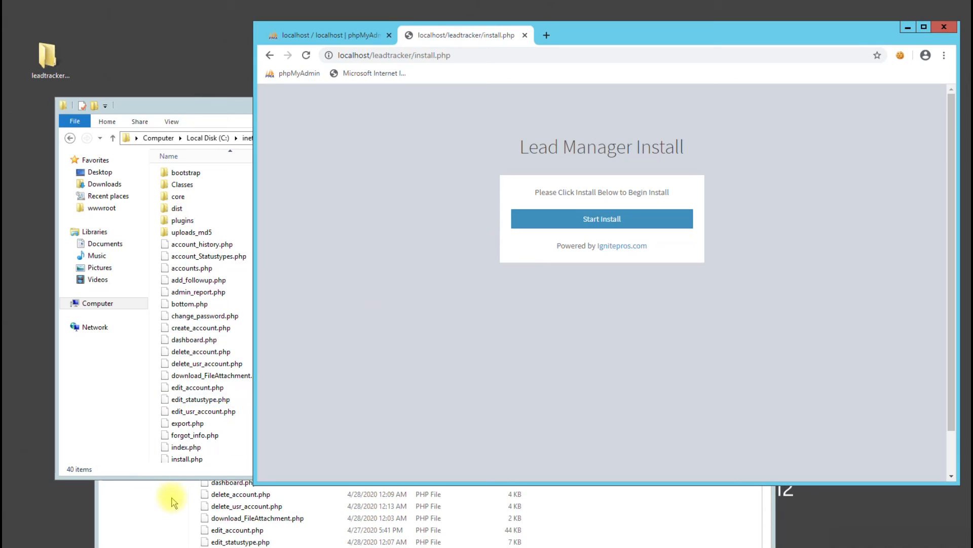
# Read the manual installation instructions in notes.txt from the Manual Install folder, and close the notes and the package folder
pyautogui.click(152, 511)
pyautogui.click(236, 280)
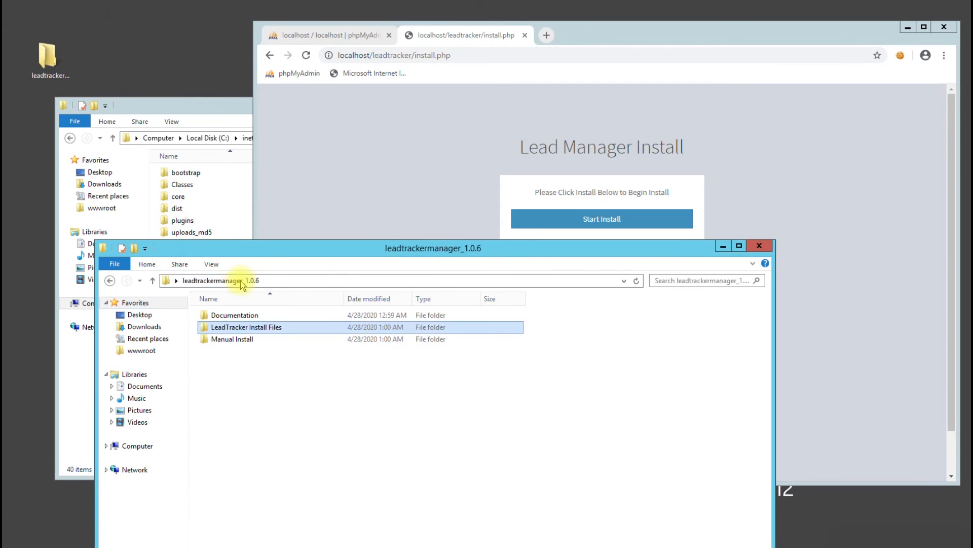
pyautogui.doubleClick(242, 340)
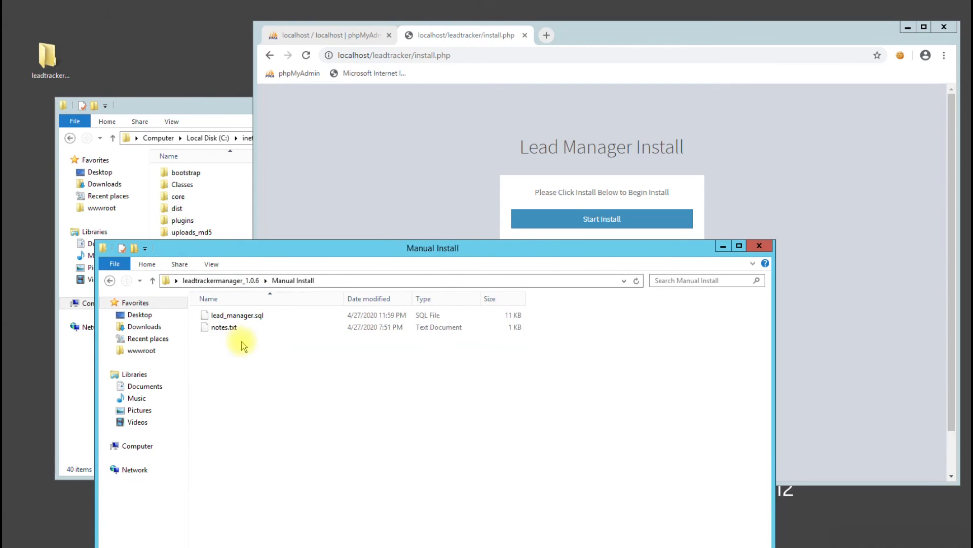
pyautogui.doubleClick(234, 327)
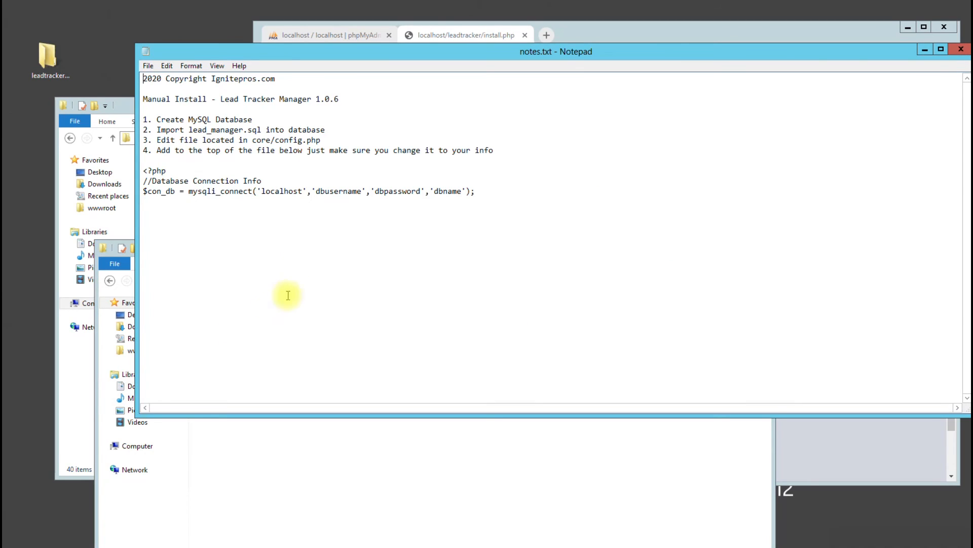
pyautogui.moveTo(476, 192); pyautogui.dragTo(142, 173)
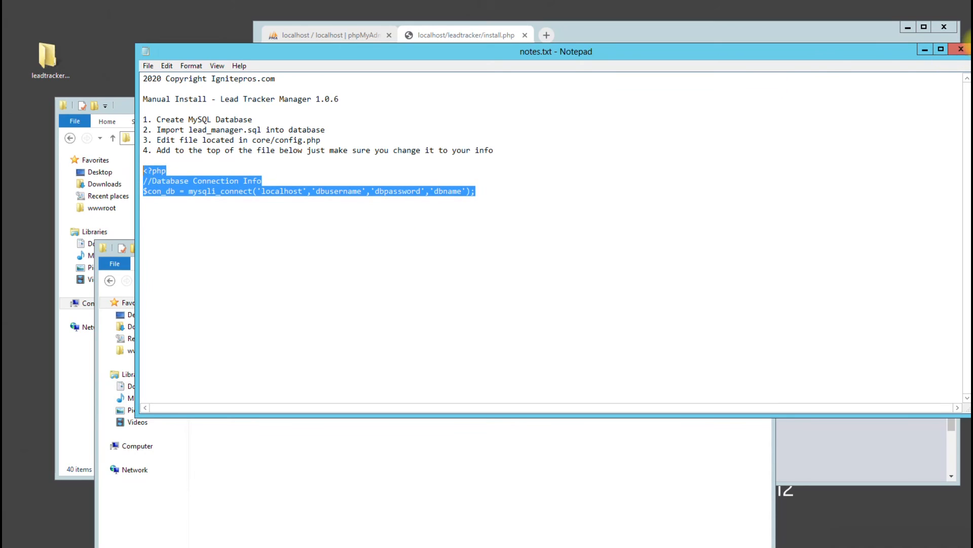
pyautogui.moveTo(171, 130); pyautogui.dragTo(327, 130)
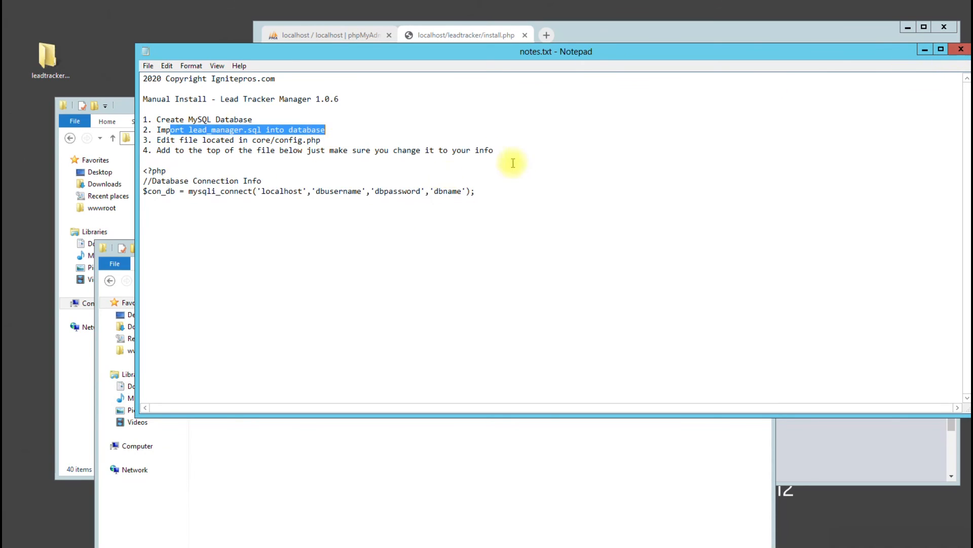
pyautogui.click(960, 49)
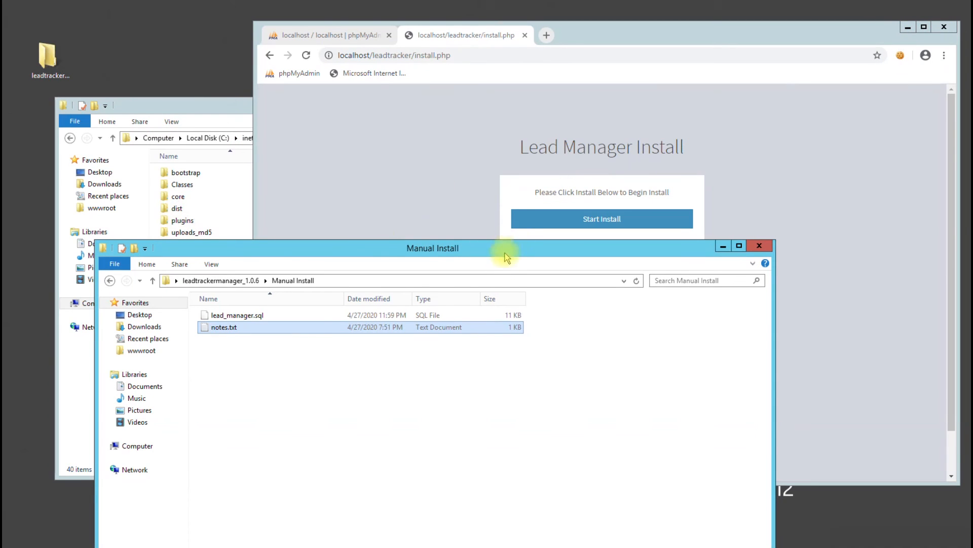
pyautogui.click(251, 281)
pyautogui.click(757, 245)
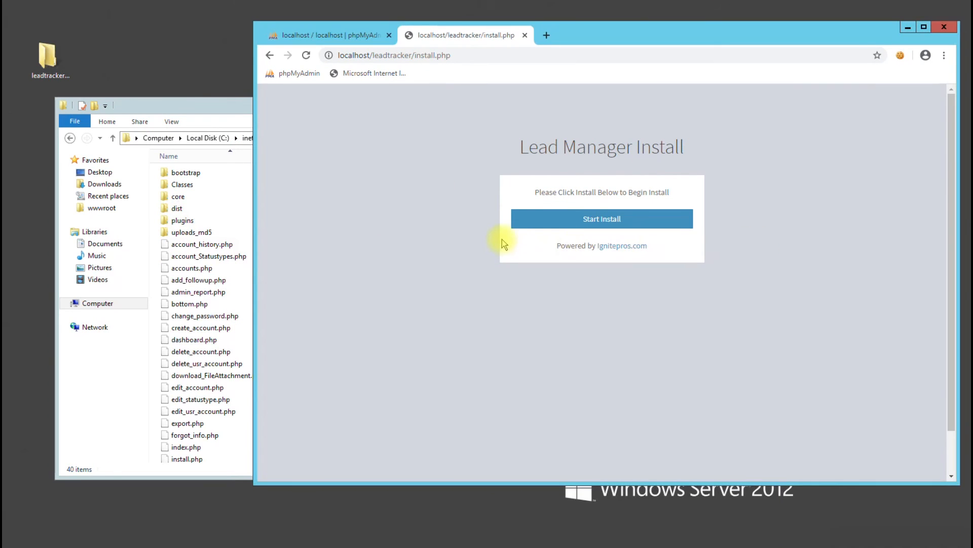
# Start the Lead Manager installation and check the hostname in the database details form
pyautogui.click(559, 227)
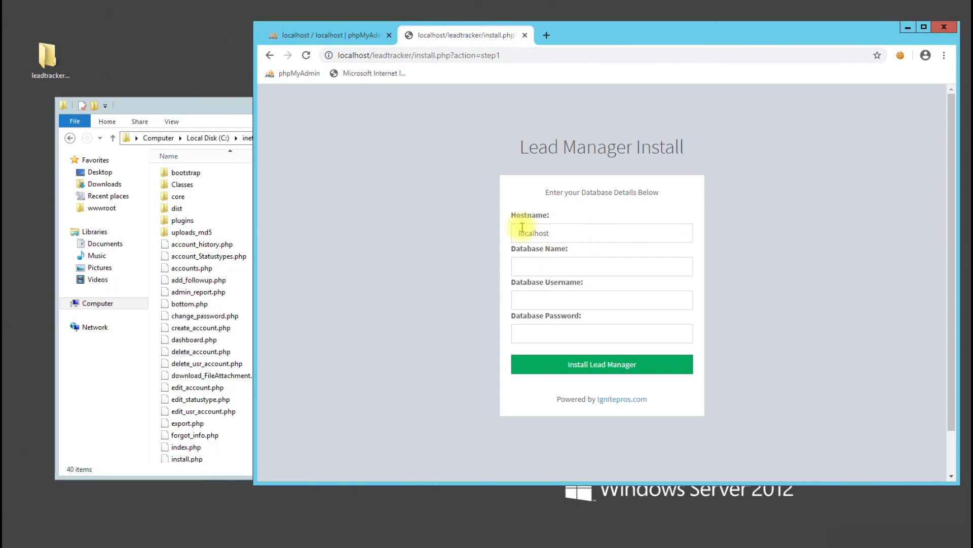
pyautogui.doubleClick(544, 233)
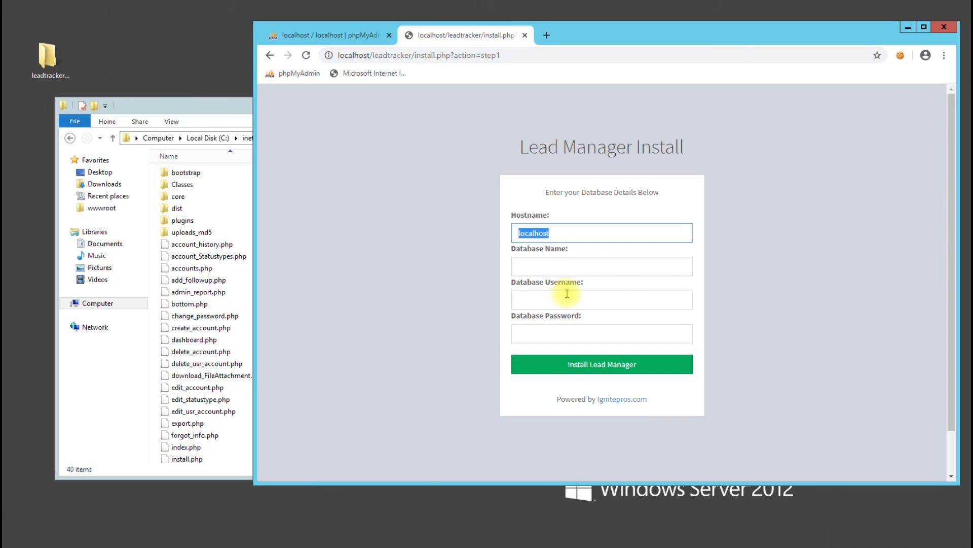
# Begin adding a user account in phpMyAdmin, with a database of the same name and all privileges granted on it
pyautogui.click(335, 36)
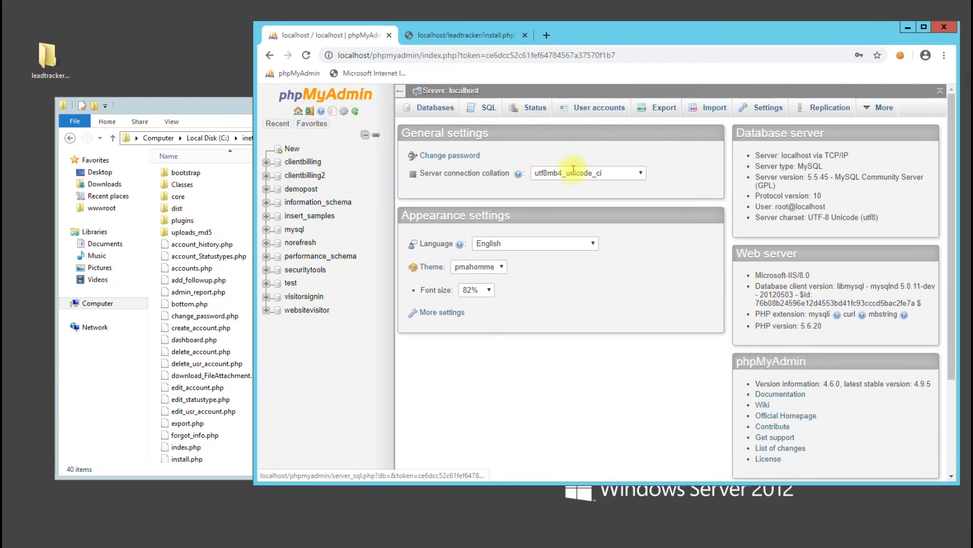
pyautogui.click(591, 113)
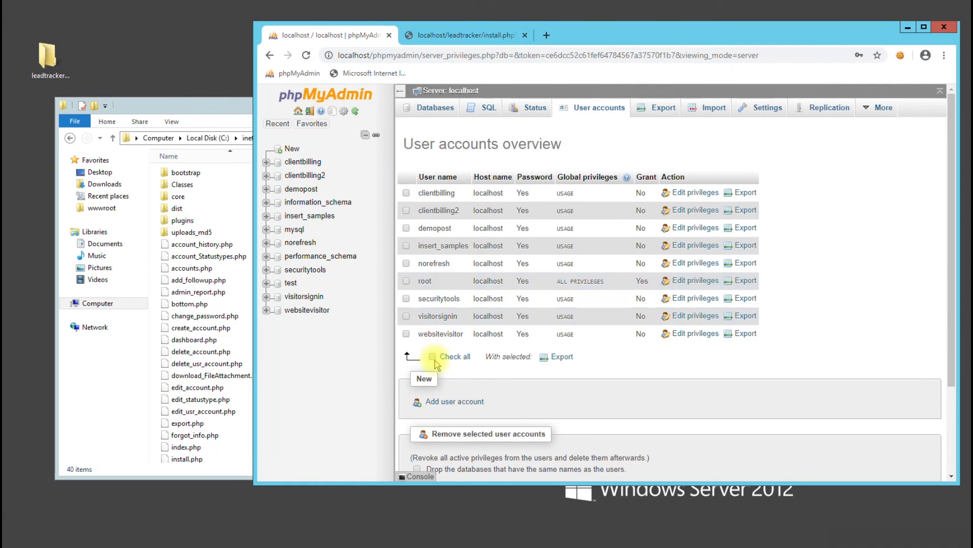
pyautogui.click(453, 402)
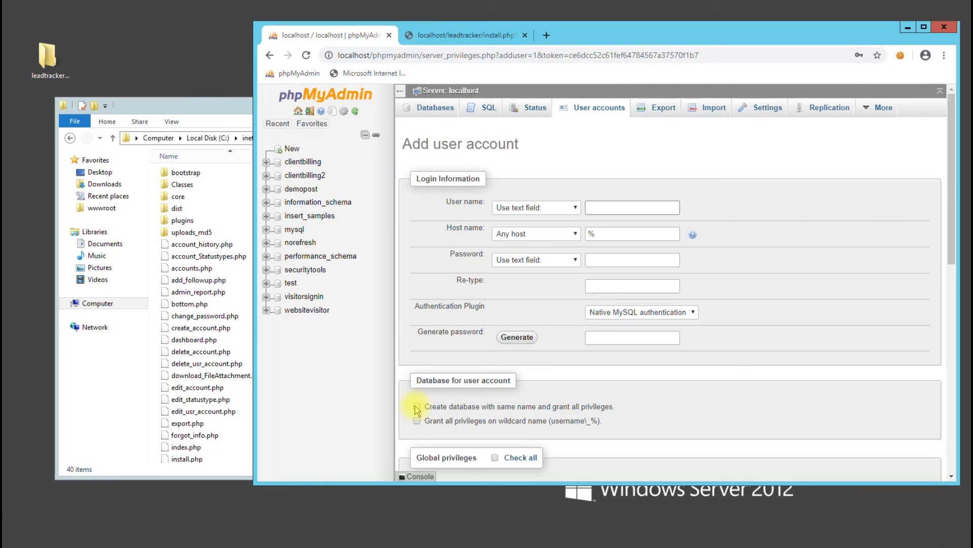
pyautogui.scroll(-2, 416, 408)
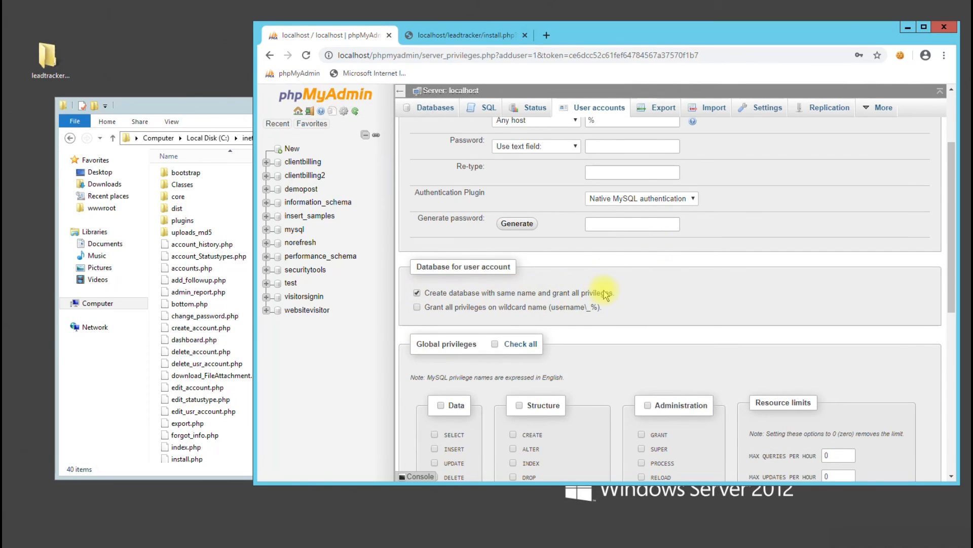
# Set the new account's host name to Local and its user name to leadtracker_db
pyautogui.scroll(1, 598, 294)
pyautogui.click(512, 181)
pyautogui.click(512, 194)
pyautogui.click(602, 151)
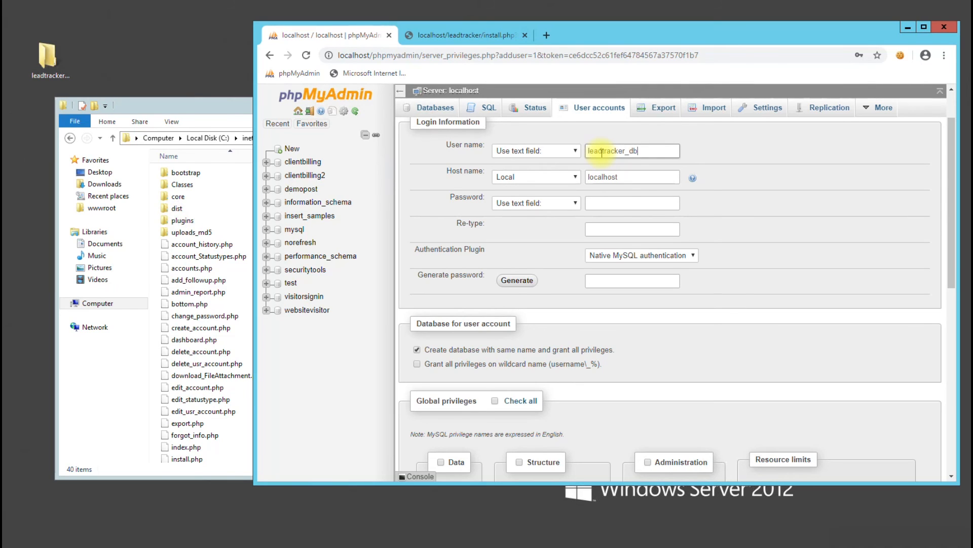
# Copy the user name leadtracker_db into a blank Notepad document
pyautogui.doubleClick(601, 152)
pyautogui.hotkey('ctrl', 'c')
pyautogui.hotkey('alt', 'Tab')
pyautogui.hotkey('ctrl', 'v')
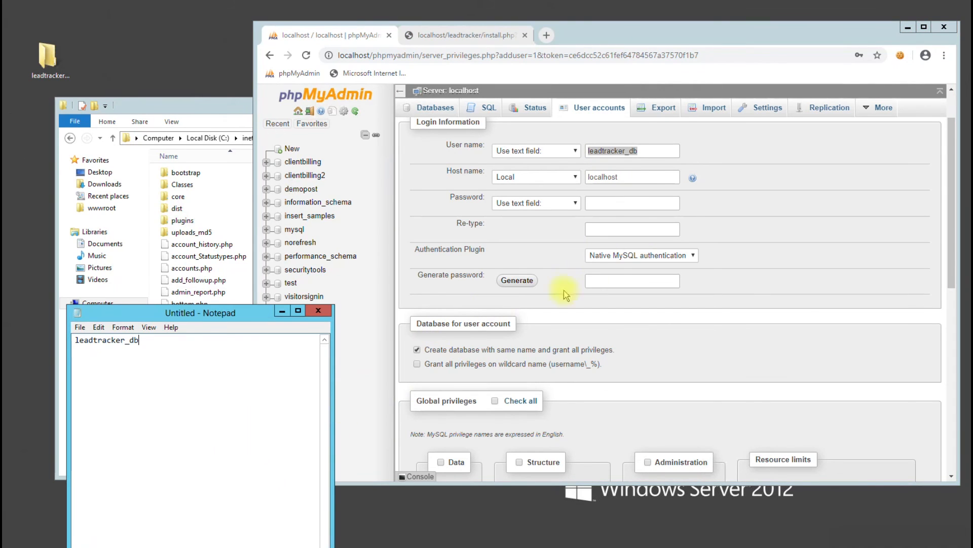
# Generate a password for the new database account and paste it on a new line below the user name in Notepad
pyautogui.click(517, 281)
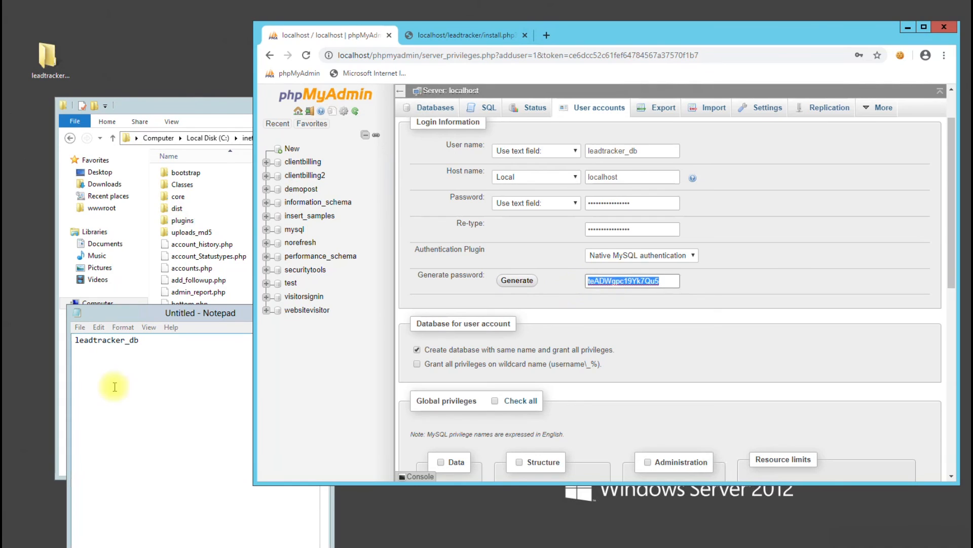
pyautogui.hotkey('ctrl', 'c')
pyautogui.click(179, 361)
pyautogui.press('Return')
pyautogui.hotkey('ctrl', 'v')
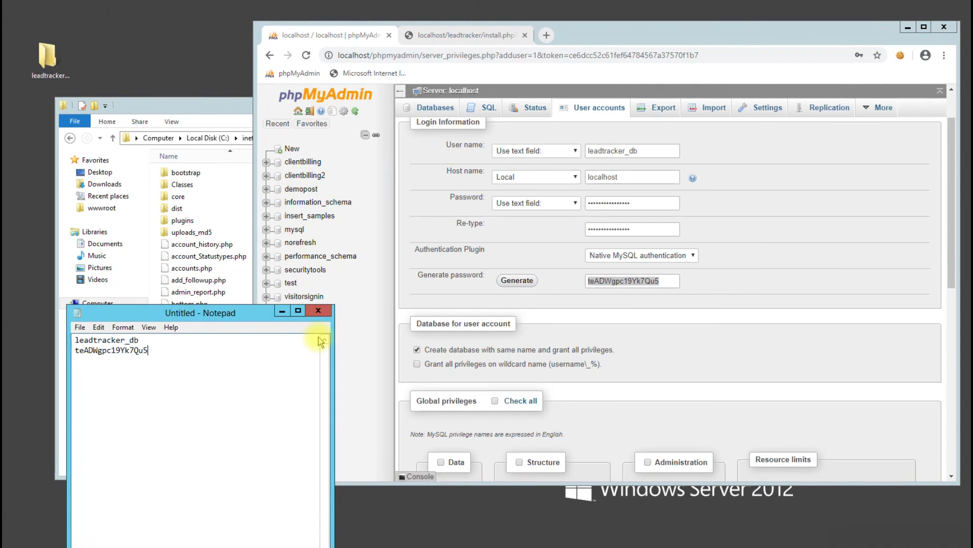
# Review the remaining account options in phpMyAdmin and create the leadtracker_db user with its matching database
pyautogui.click(597, 315)
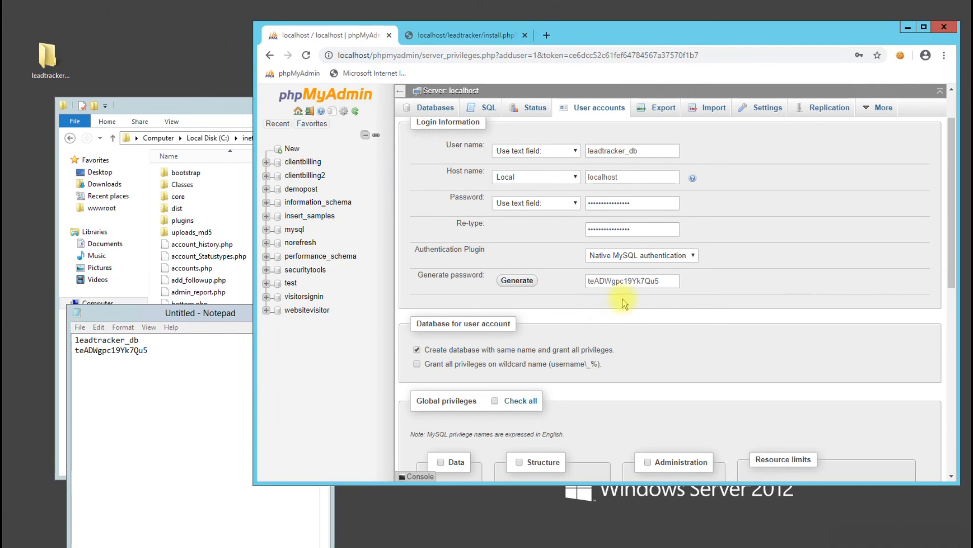
pyautogui.scroll(-10, 747, 305)
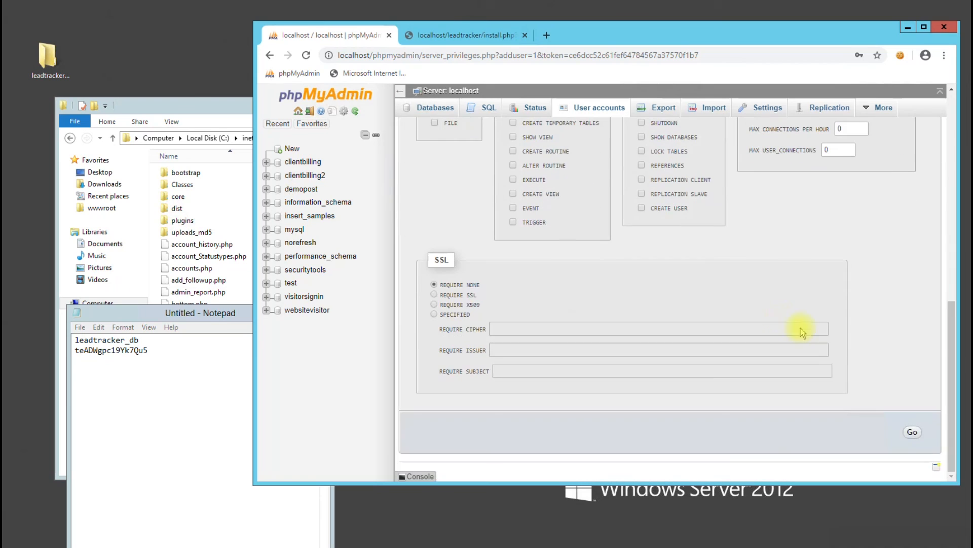
pyautogui.scroll(7, 776, 341)
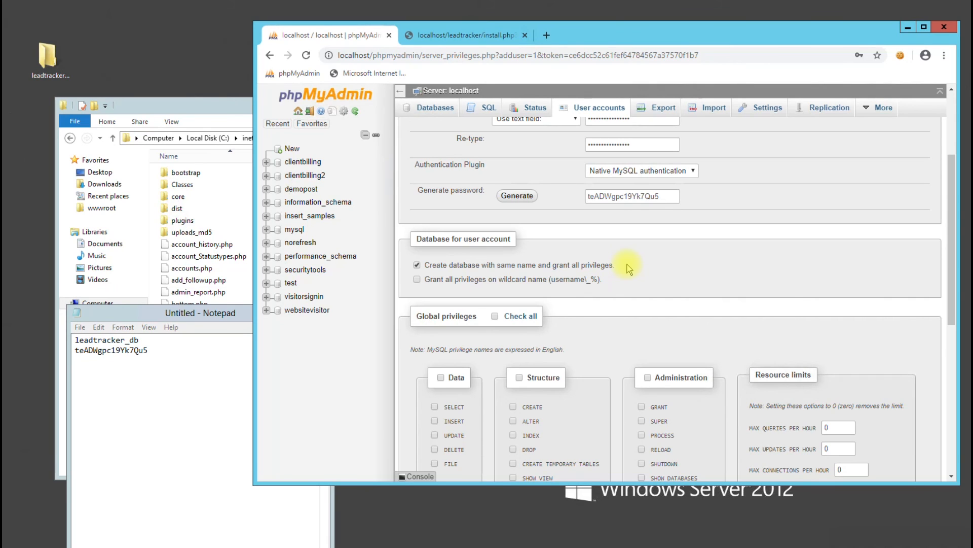
pyautogui.scroll(-7, 629, 268)
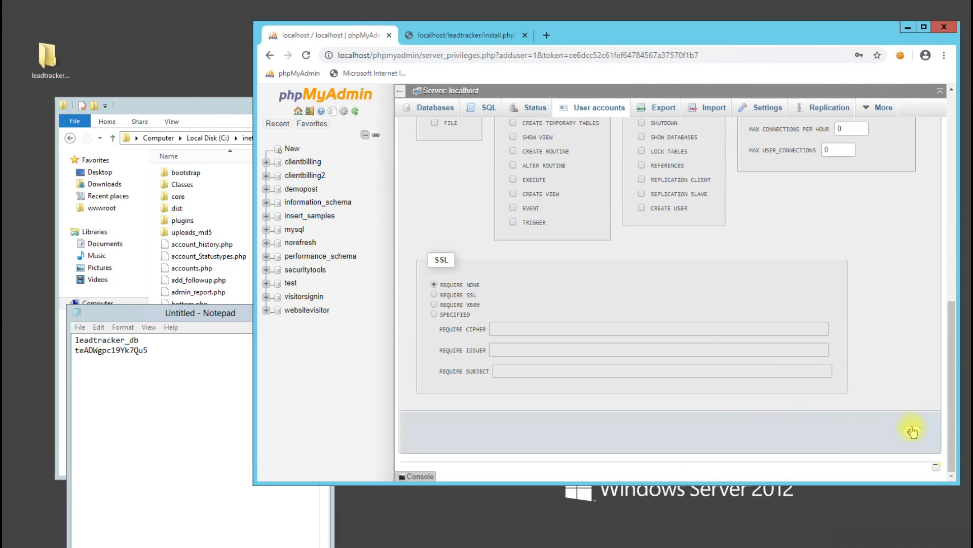
pyautogui.click(912, 434)
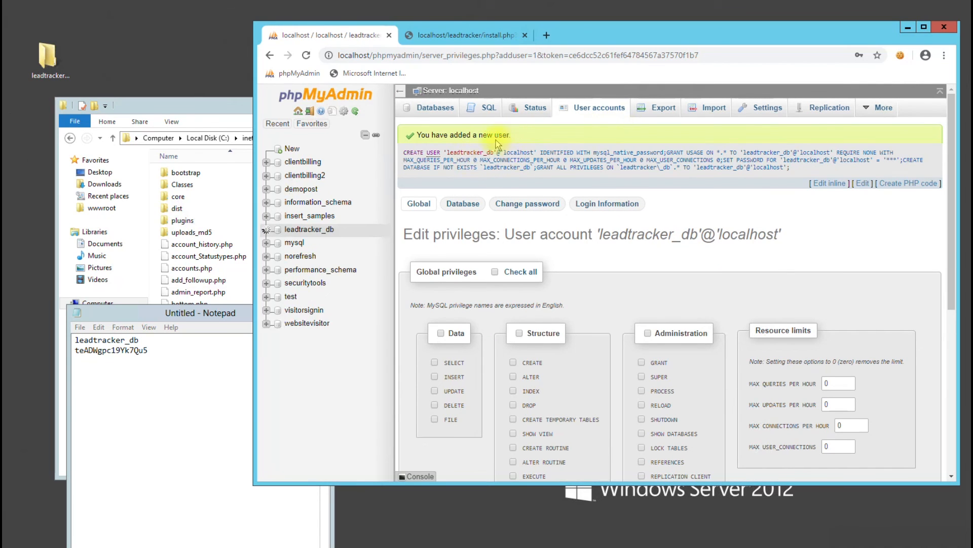
# Check the new leadtracker_db database and enter leadtracker_db as both the database name and database username in the Lead Manager installer
pyautogui.click(330, 234)
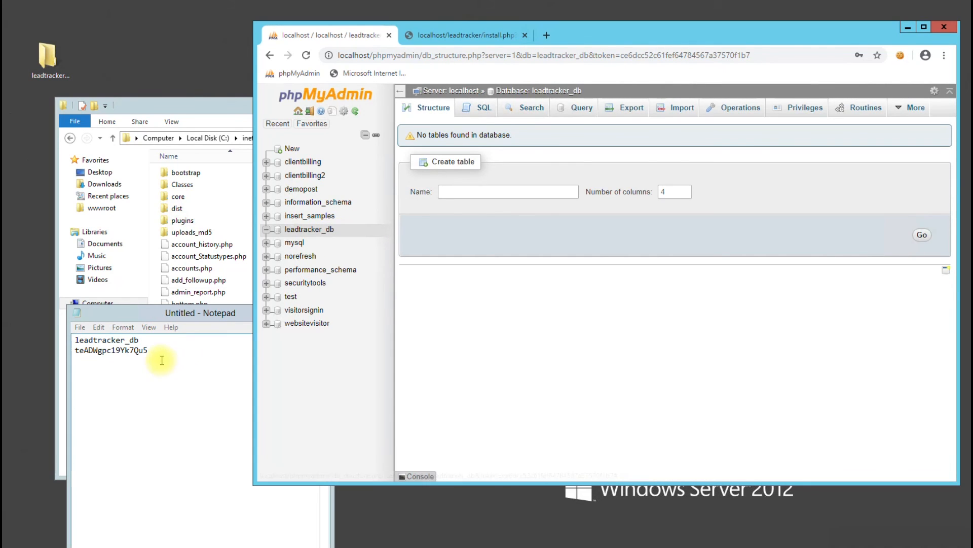
pyautogui.click(454, 38)
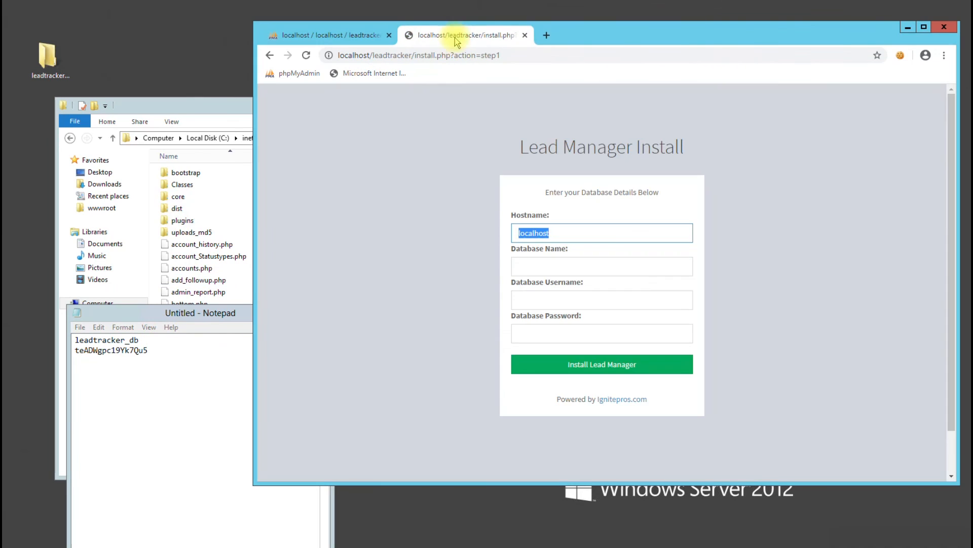
pyautogui.moveTo(145, 341); pyautogui.dragTo(59, 340)
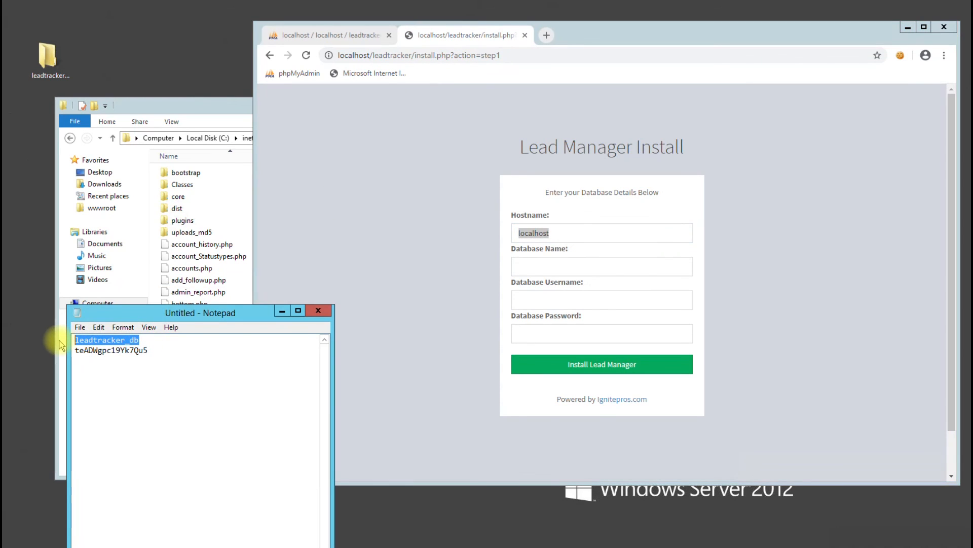
pyautogui.click(555, 264)
pyautogui.hotkey('ctrl', 'v')
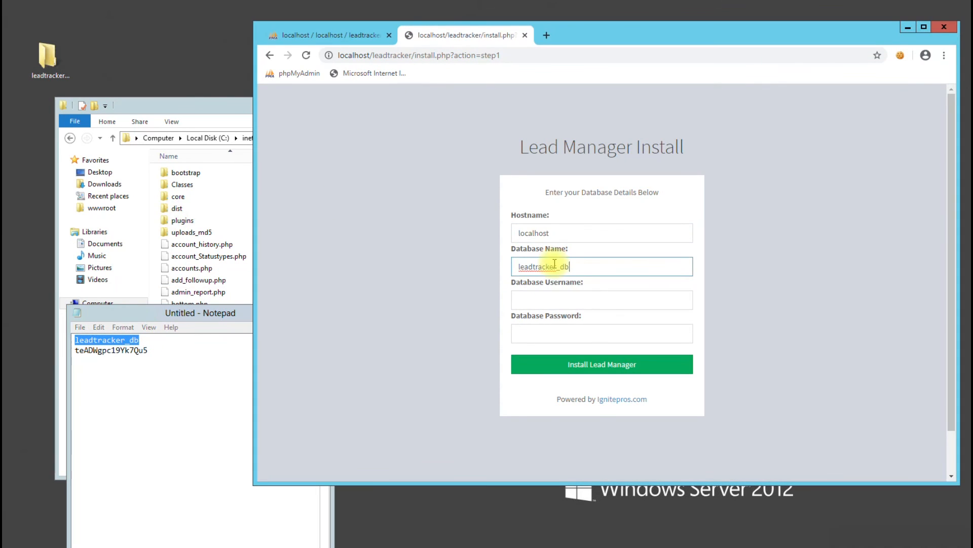
pyautogui.click(552, 300)
pyautogui.hotkey('ctrl', 'v')
# Copy the database password from Notepad into the installer's Database Password field and run the Lead Manager installation
pyautogui.moveTo(152, 350); pyautogui.dragTo(51, 350)
pyautogui.hotkey('ctrl', 'c')
pyautogui.click(524, 334)
pyautogui.hotkey('ctrl', 'v')
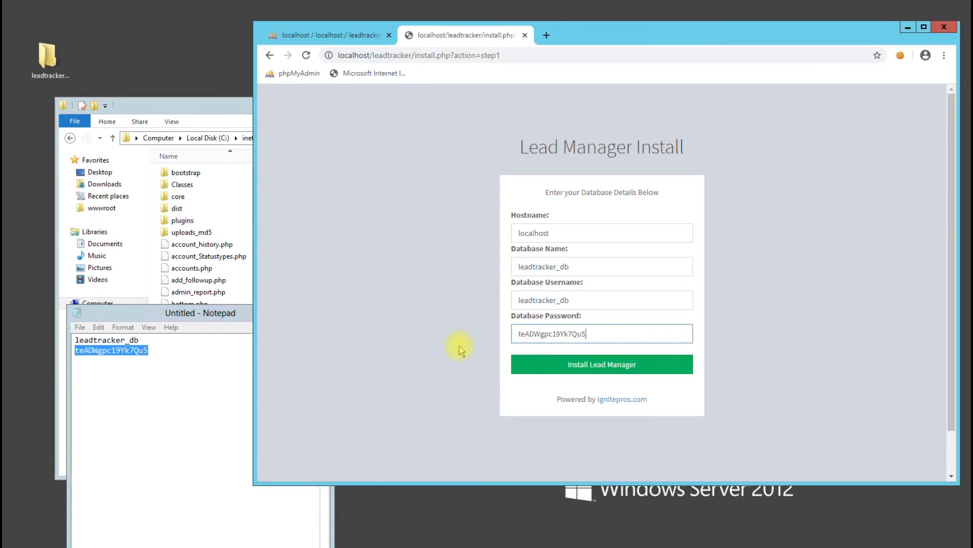
pyautogui.click(546, 370)
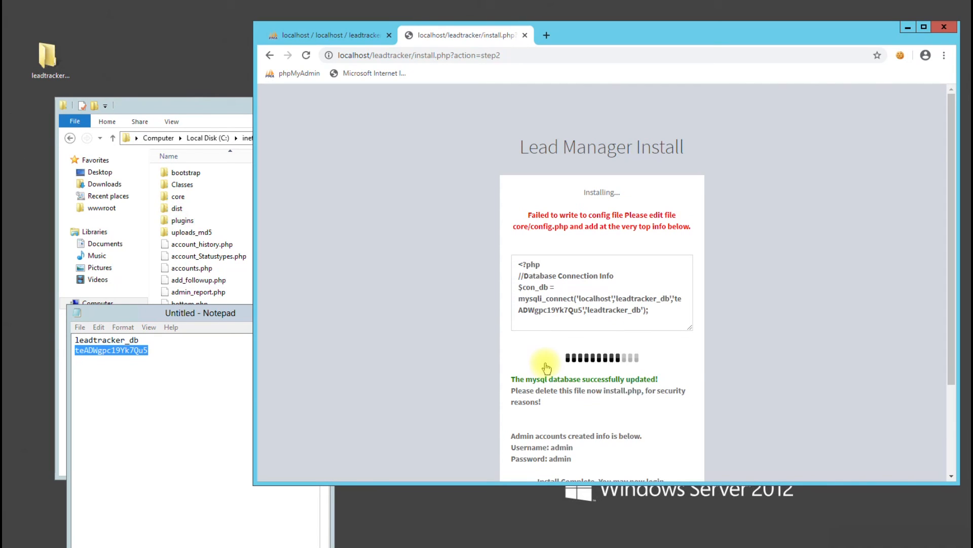
# Read the installer's config file notice and locate config.php in the leadtracker site's core folder
pyautogui.moveTo(524, 215); pyautogui.dragTo(690, 229)
pyautogui.click(689, 231)
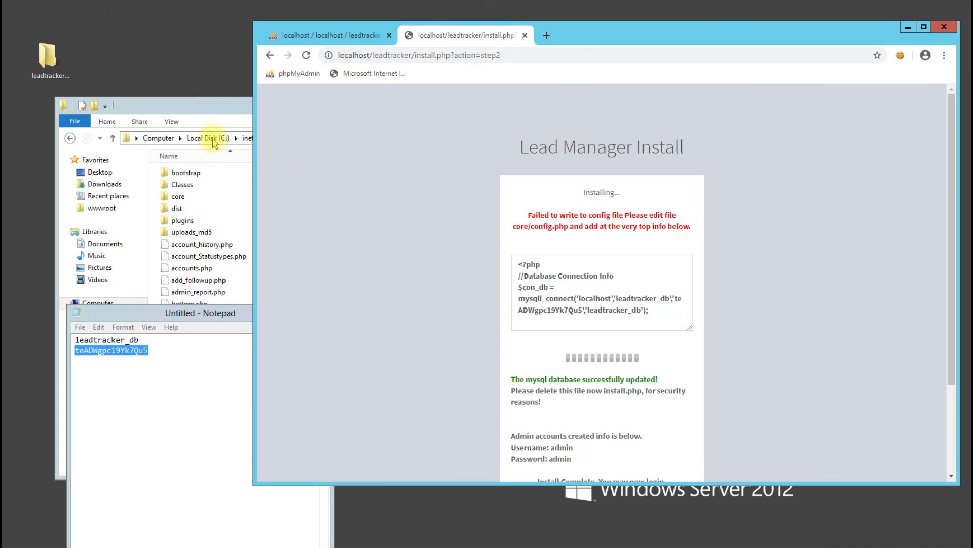
pyautogui.click(210, 117)
pyautogui.doubleClick(179, 197)
pyautogui.click(193, 175)
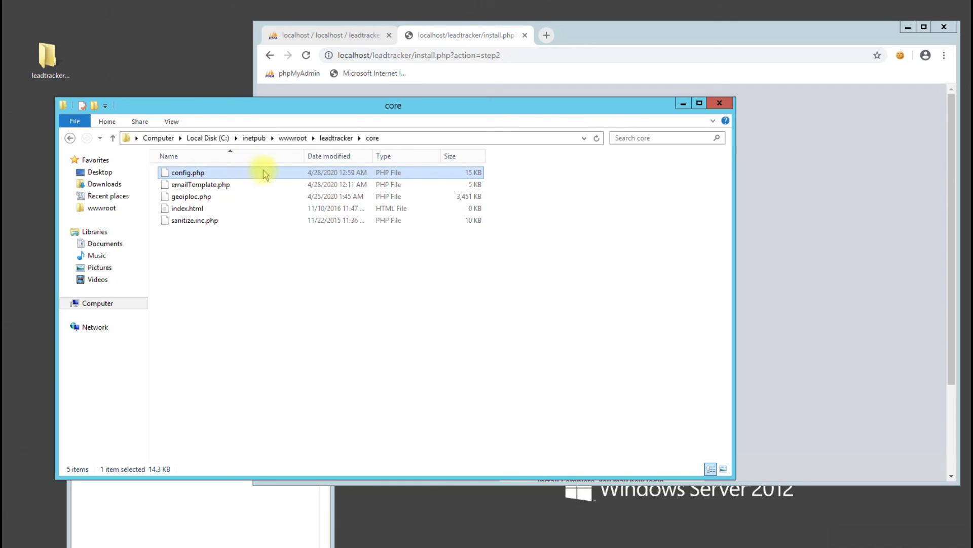
# Copy the PHP database connection code from the installer page and check which file it belongs in
pyautogui.click(773, 275)
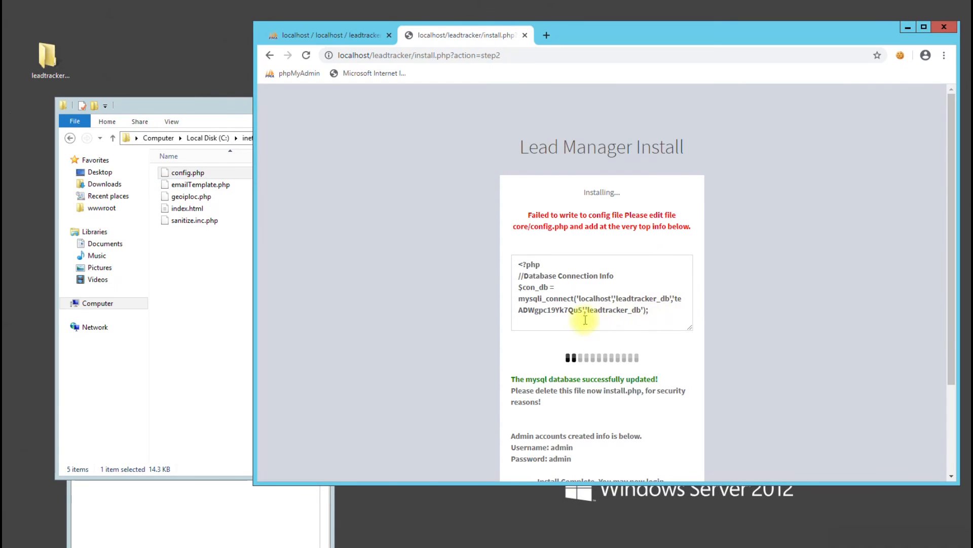
pyautogui.moveTo(651, 310); pyautogui.dragTo(519, 264)
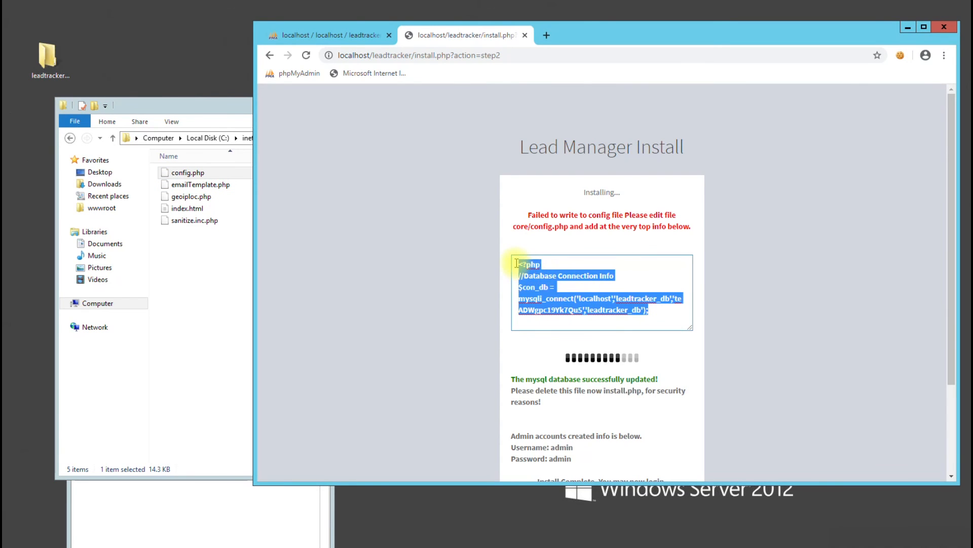
pyautogui.rightClick(530, 268)
pyautogui.click(556, 293)
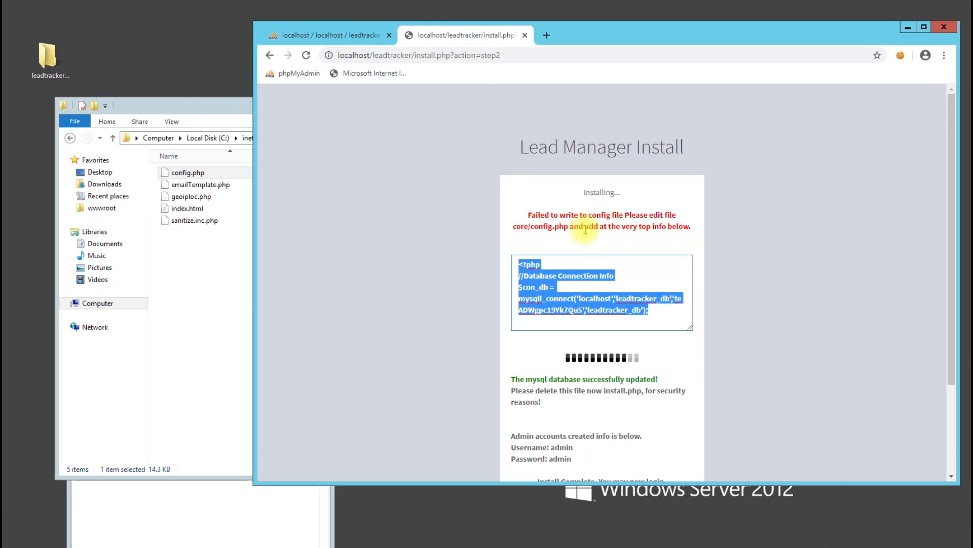
pyautogui.moveTo(512, 227); pyautogui.dragTo(551, 227)
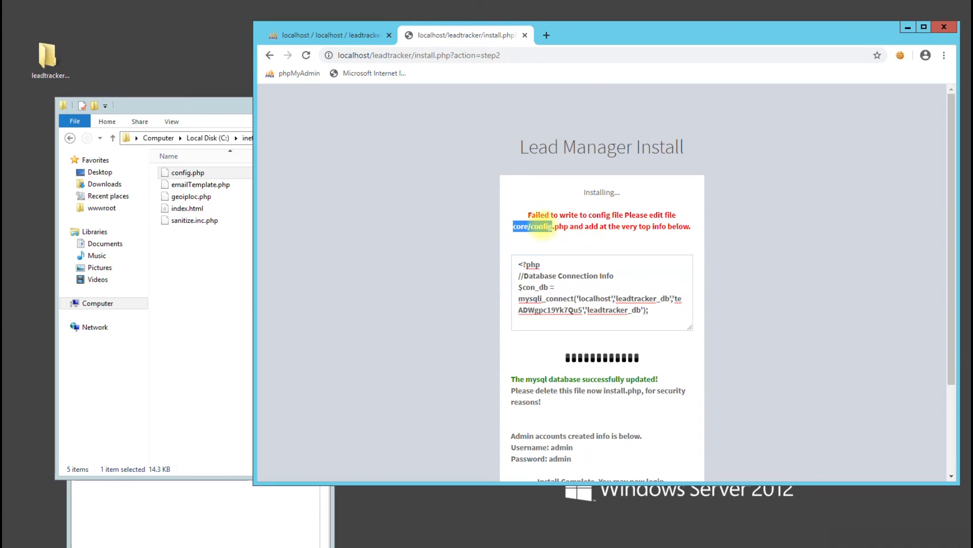
# Open config.php from the core folder for editing in Notepad++
pyautogui.click(189, 173)
pyautogui.rightClick(194, 177)
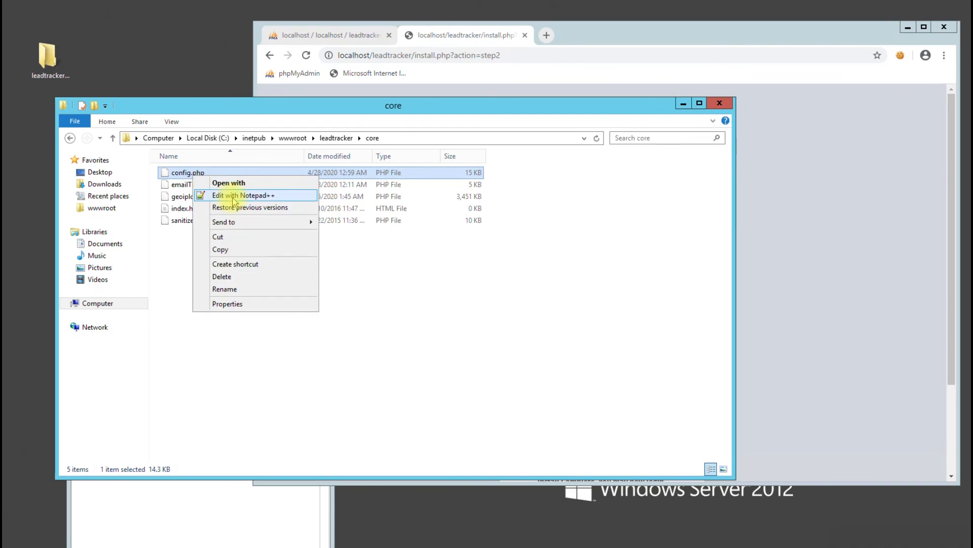
pyautogui.click(228, 193)
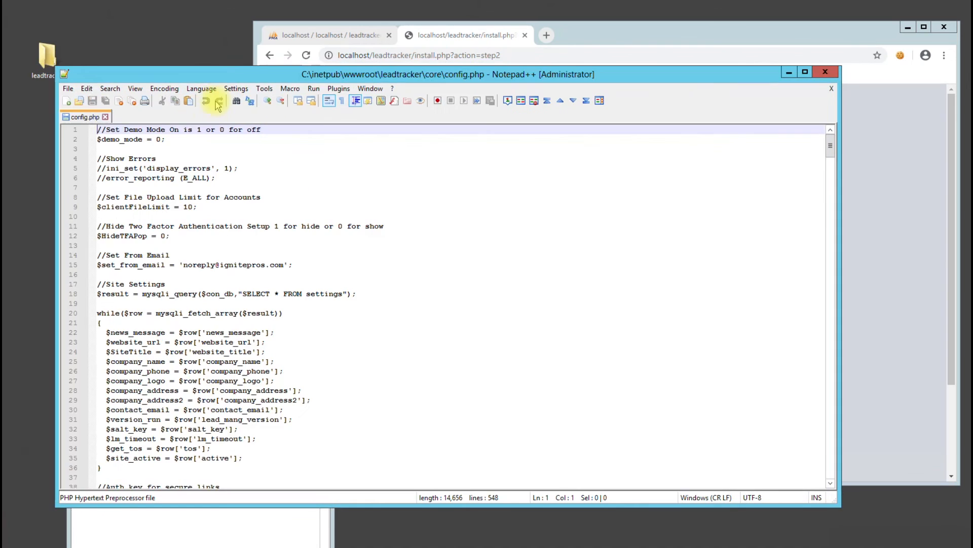
# Paste the copied connection code, including the database password, at the very top of config.php and save the file
pyautogui.press('Return')
pyautogui.press('Return')
pyautogui.press('Up')
pyautogui.press('Up')
pyautogui.hotkey('ctrl', 'v')
pyautogui.moveTo(570, 155); pyautogui.dragTo(96, 138)
pyautogui.click(912, 209)
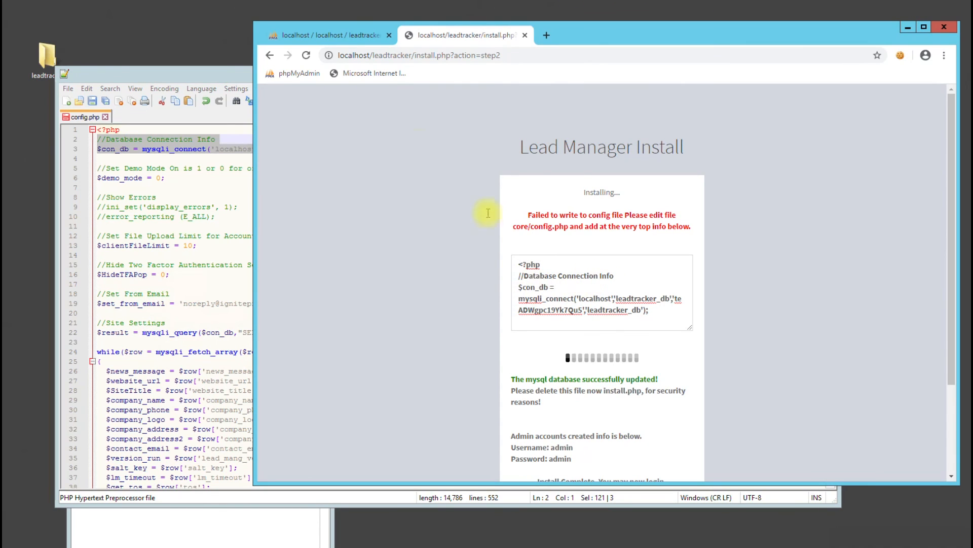
pyautogui.click(123, 141)
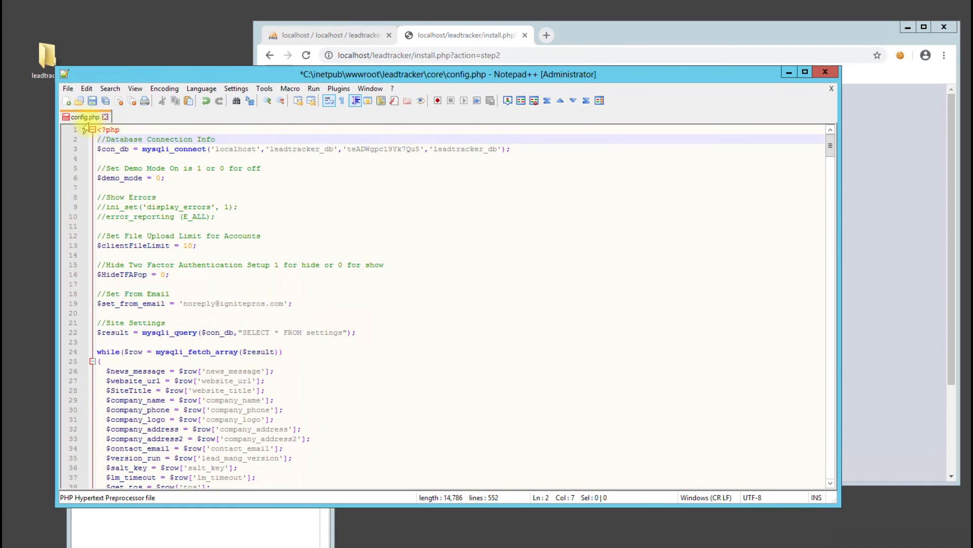
pyautogui.click(93, 100)
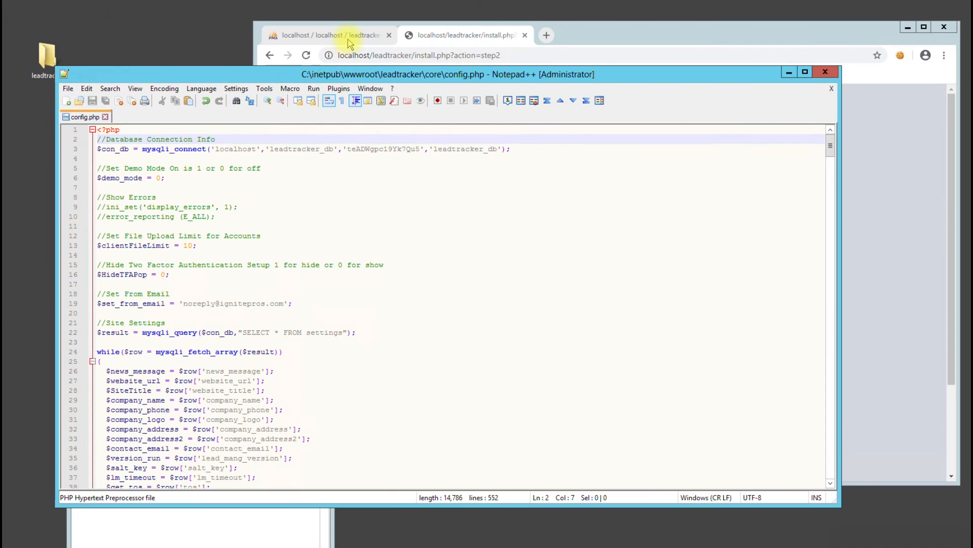
# Check the tables of leadtracker_db in phpMyAdmin and read the admin account details on the installer page
pyautogui.click(350, 36)
pyautogui.click(434, 111)
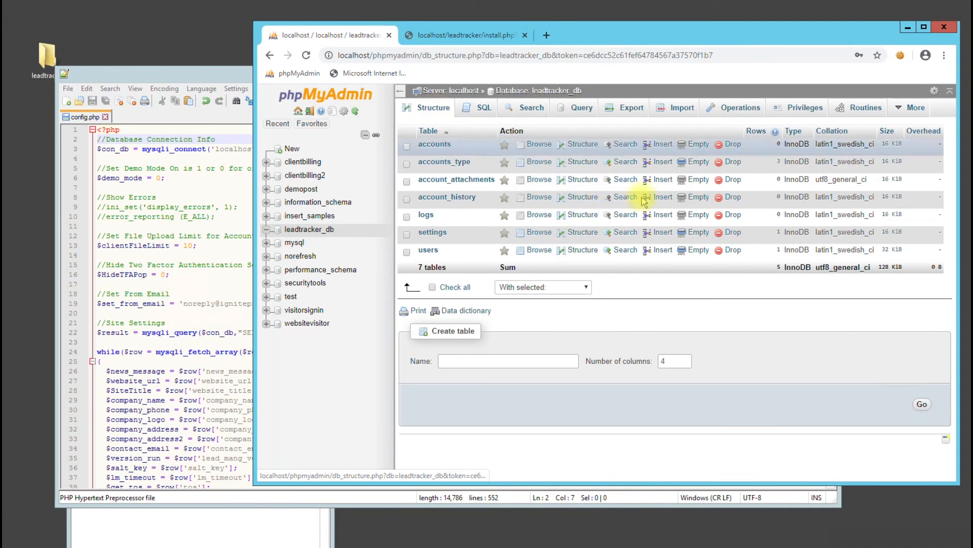
pyautogui.click(463, 38)
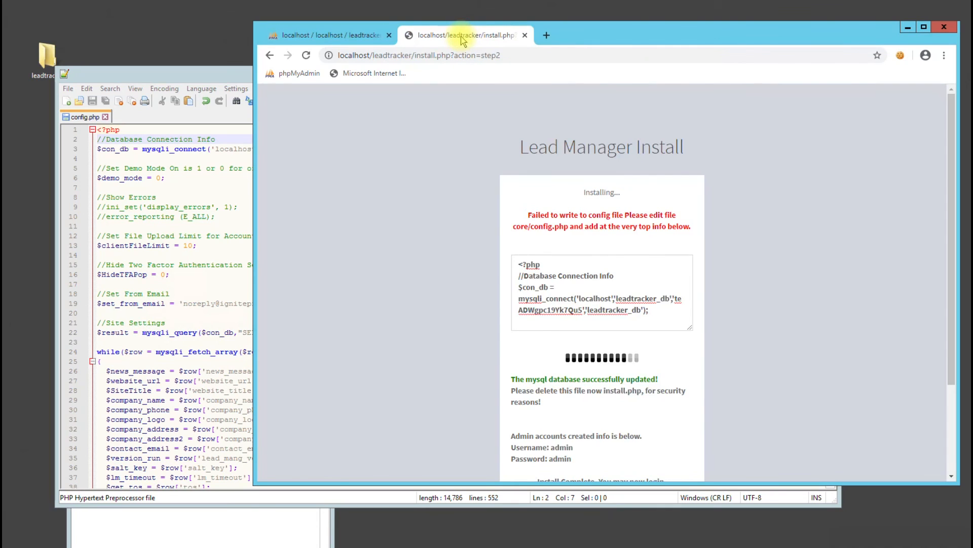
pyautogui.scroll(-3, 483, 271)
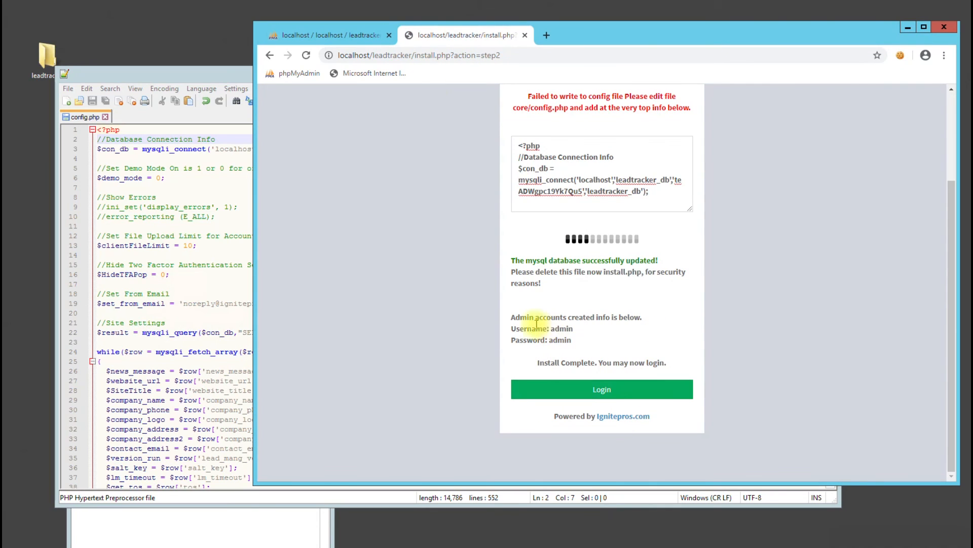
pyautogui.moveTo(513, 315); pyautogui.dragTo(630, 318)
pyautogui.click(657, 318)
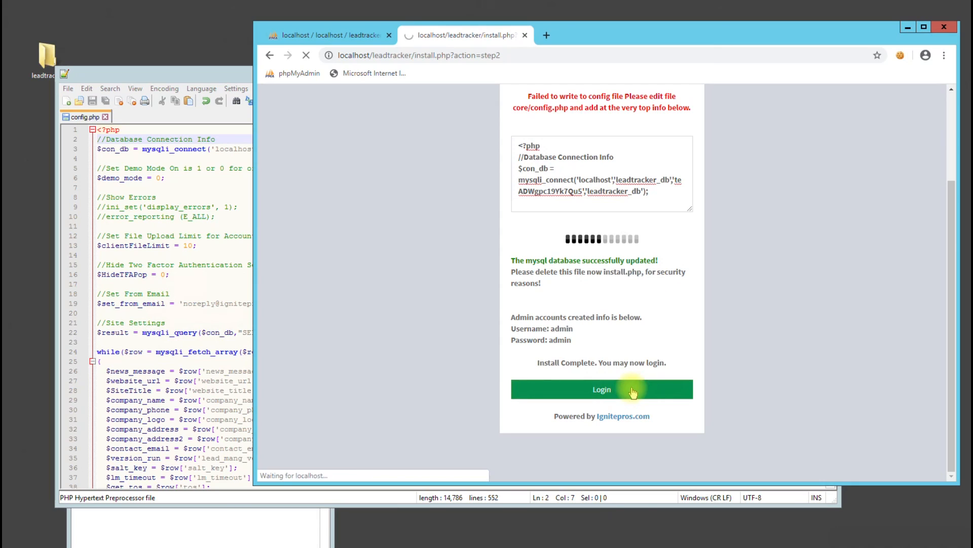
# Log in to Lead Manager as admin with the account password, answering the arithmetic check with 16
pyautogui.moveTo(552, 223); pyautogui.dragTo(431, 220)
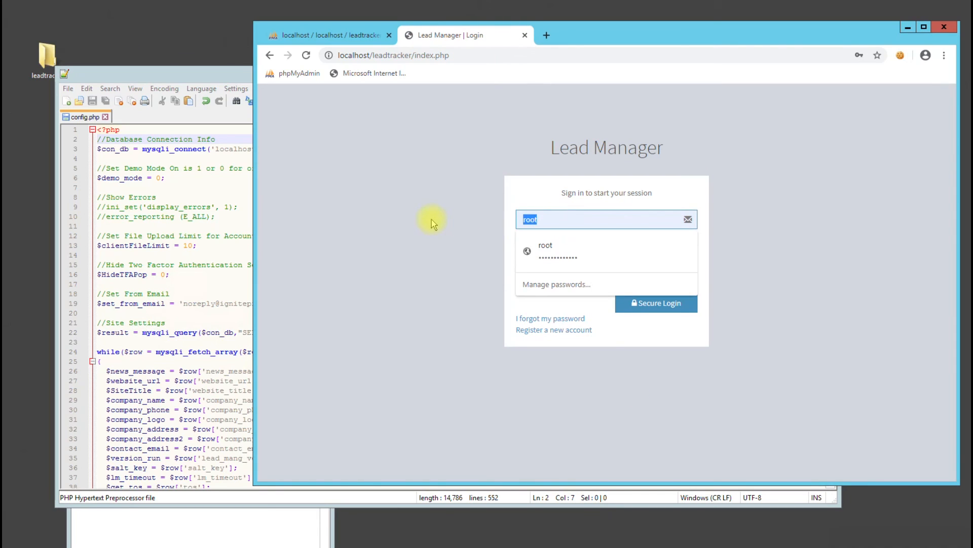
pyautogui.write('admin')
pyautogui.press('Tab')
pyautogui.write('•••••')
pyautogui.press('Tab')
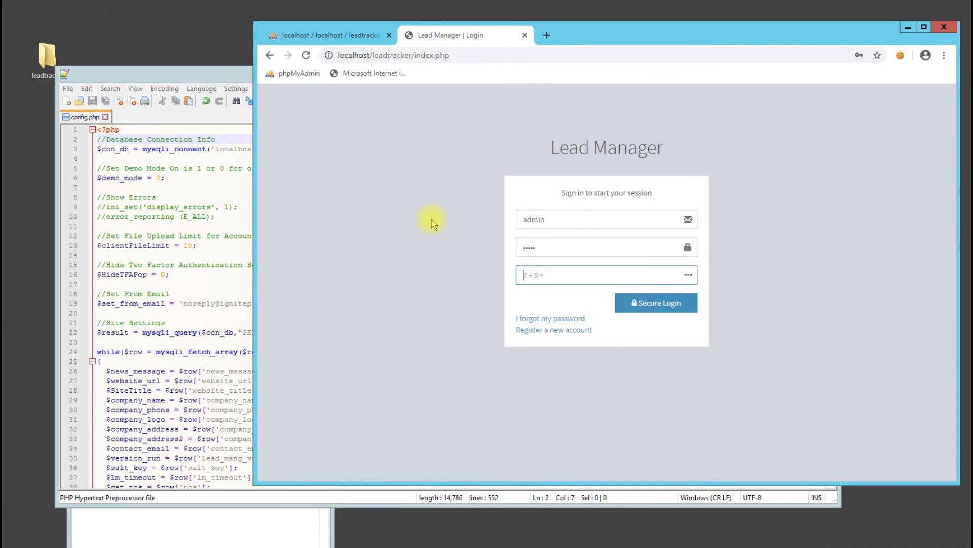
pyautogui.write('16')
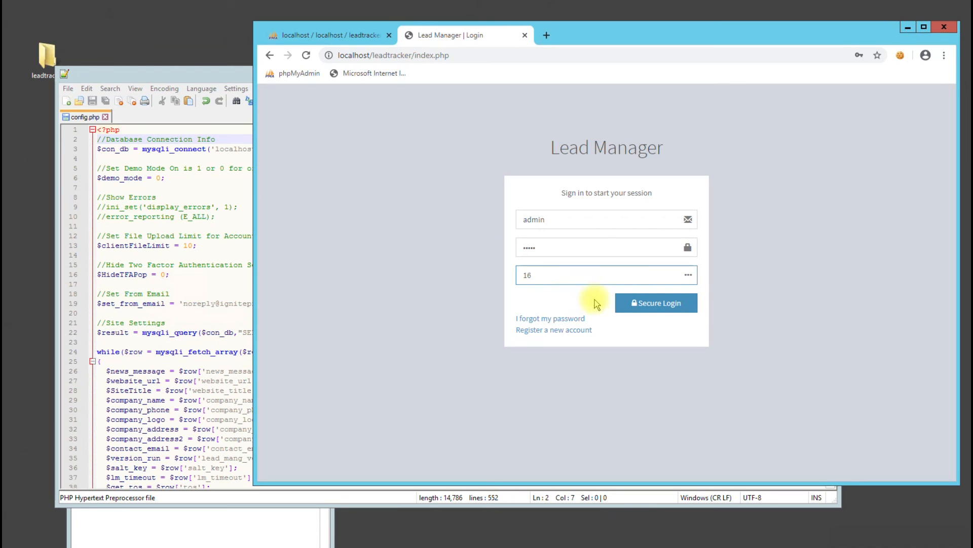
pyautogui.click(647, 304)
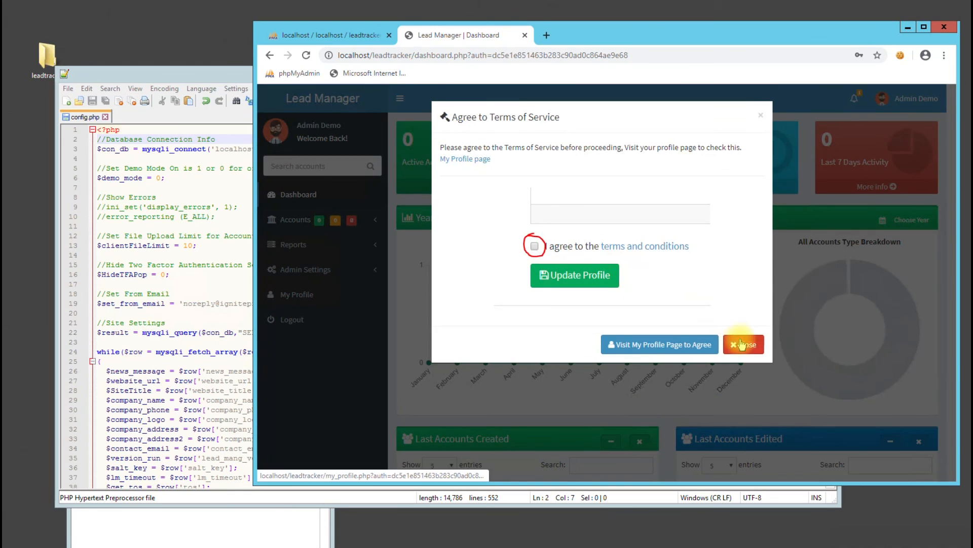
# Go to the My Profile page from the Terms of Service notice and enlarge the browser window to examine the profile's login IP
pyautogui.click(692, 344)
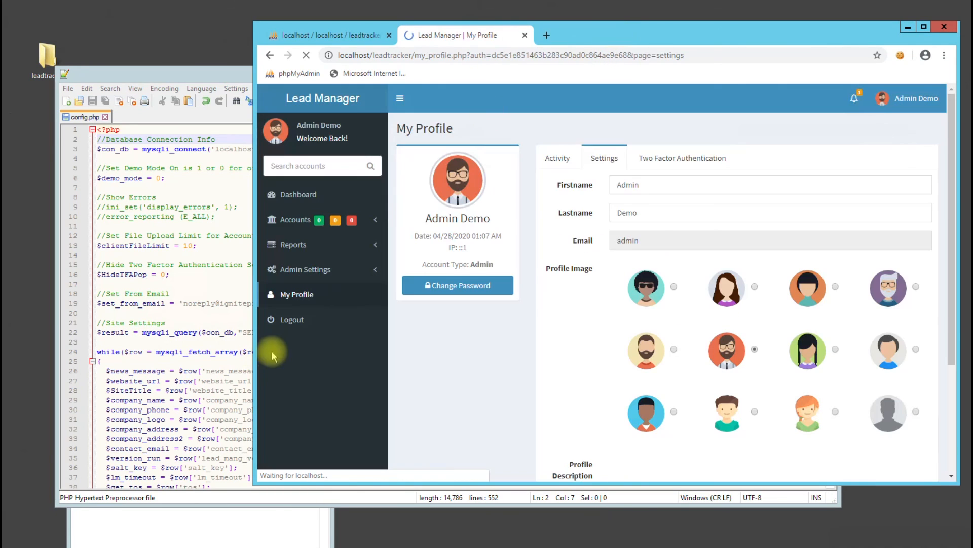
pyautogui.moveTo(252, 484); pyautogui.dragTo(22, 535)
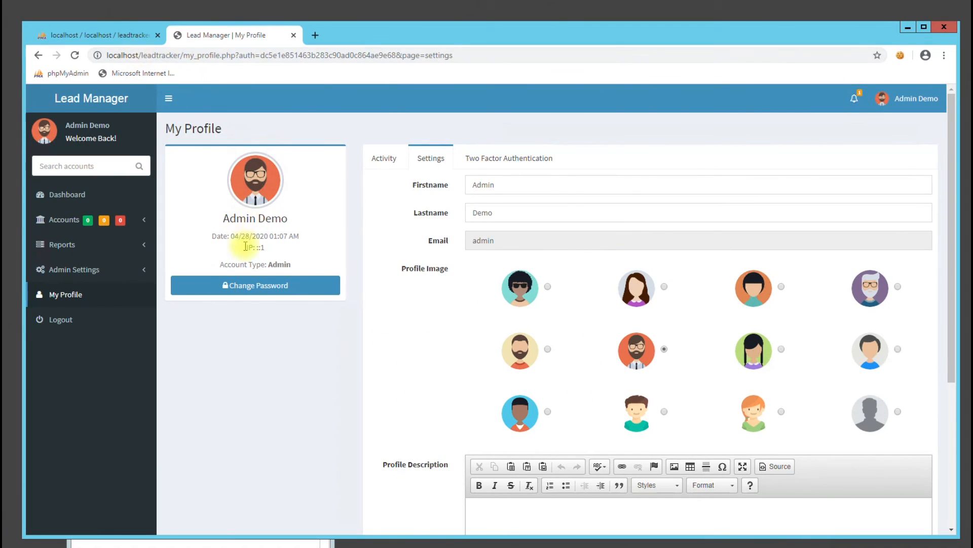
pyautogui.moveTo(247, 248); pyautogui.dragTo(283, 256)
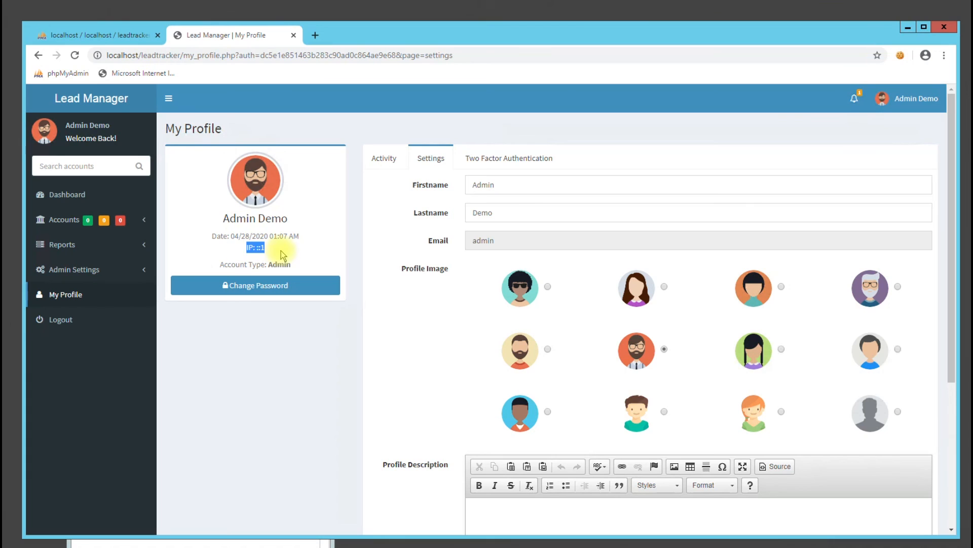
# Examine the profile's activity log and the users list in the admin settings
pyautogui.click(387, 163)
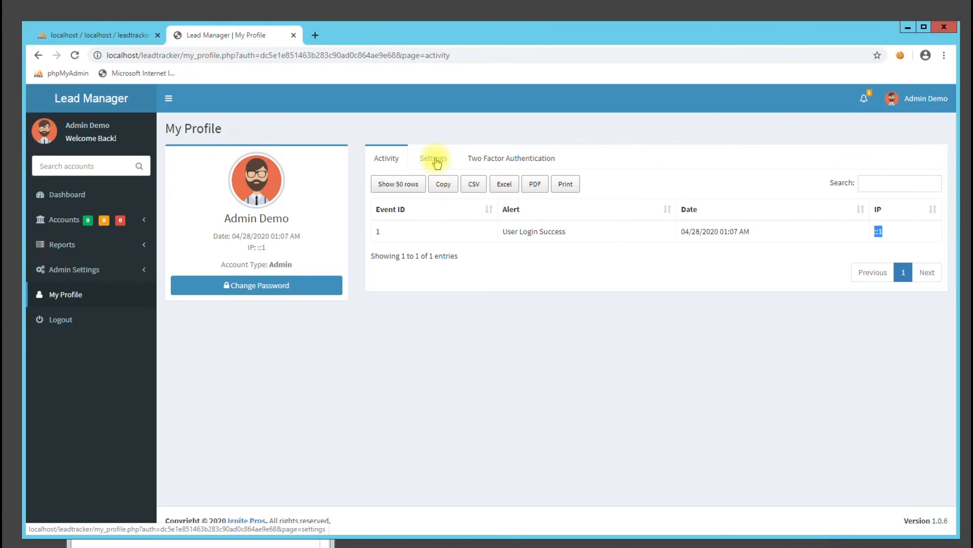
pyautogui.click(101, 269)
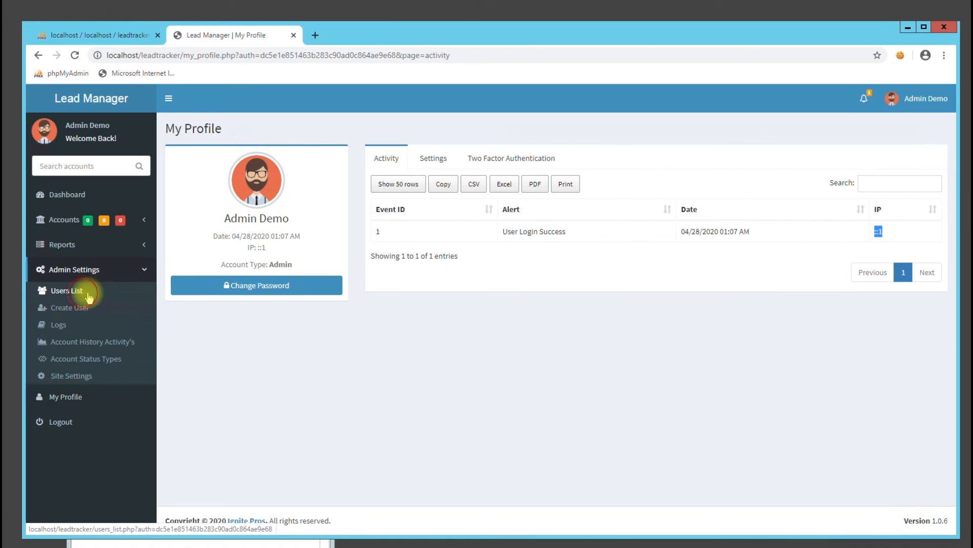
pyautogui.click(81, 290)
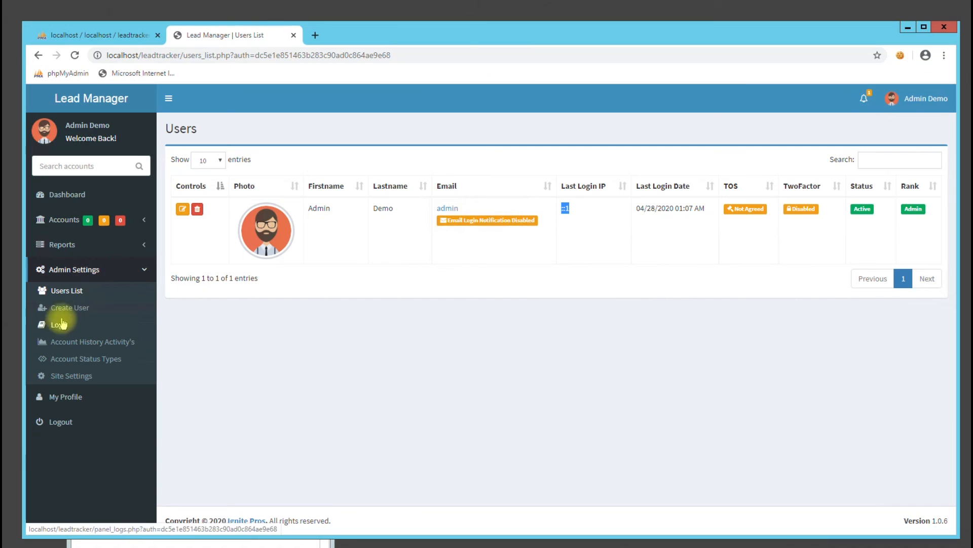
# Create a new account with the full name test and an account type, and save it
pyautogui.click(70, 219)
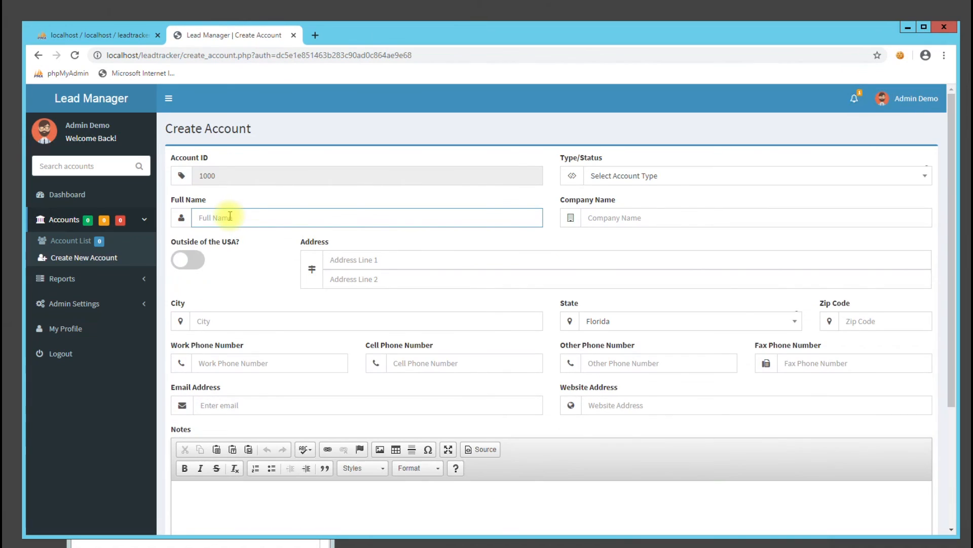
pyautogui.write('test')
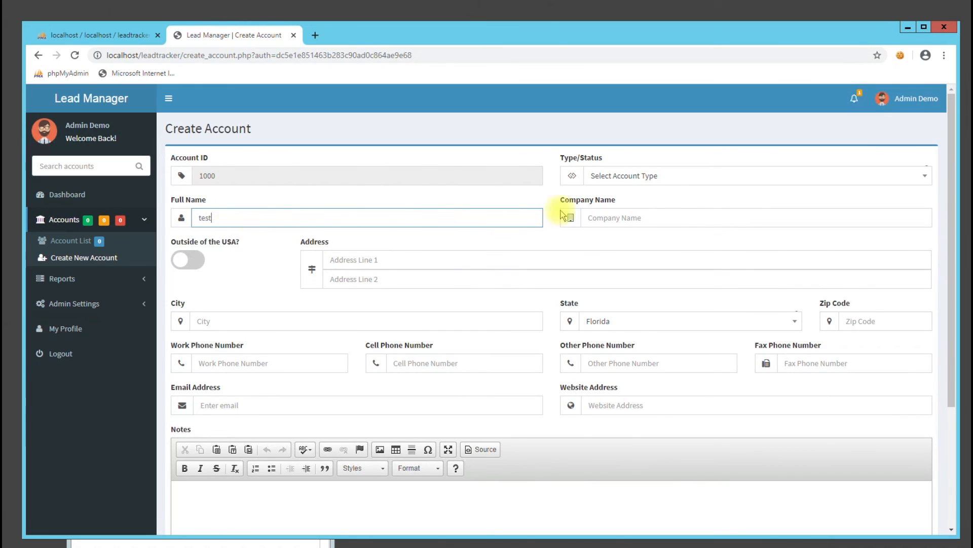
pyautogui.click(628, 177)
pyautogui.click(615, 252)
pyautogui.scroll(-3, 309, 409)
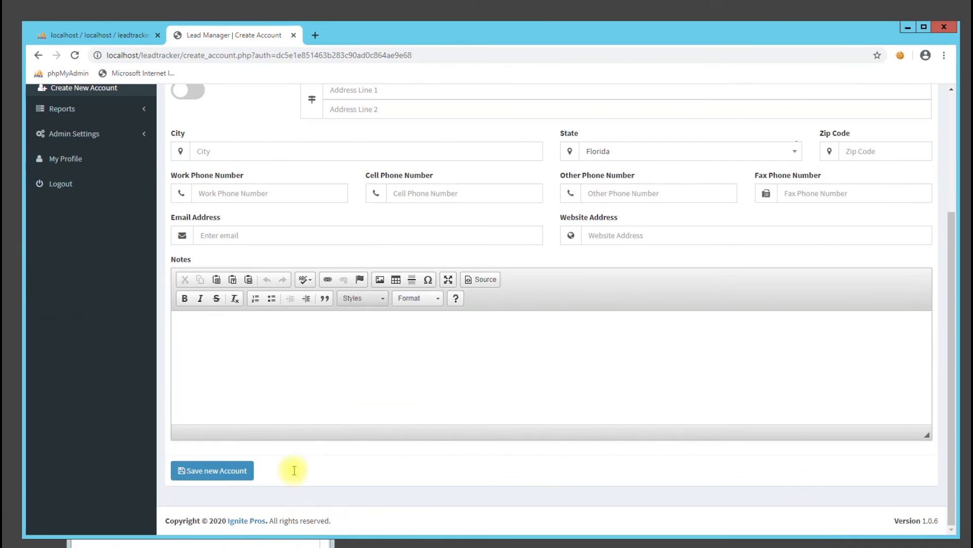
pyautogui.click(221, 474)
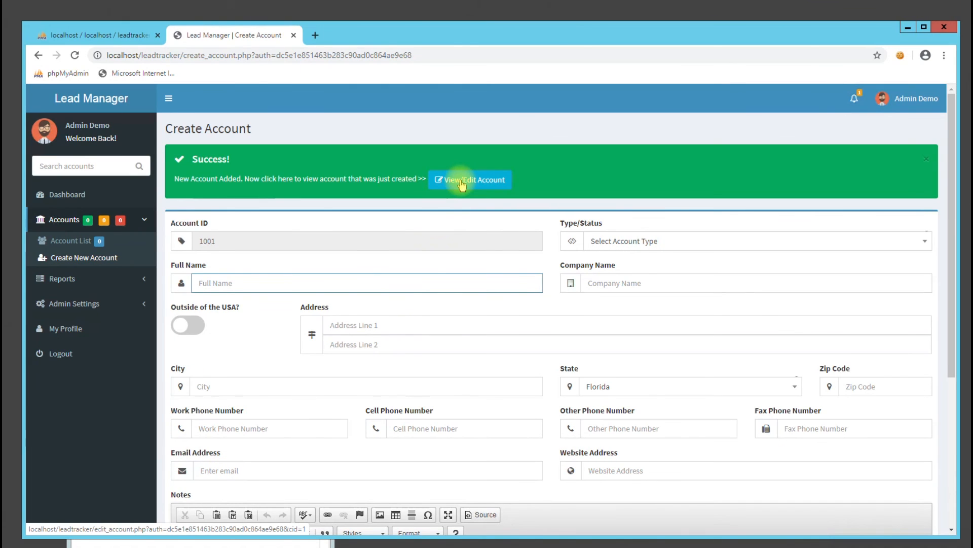
# Open the newly created test account for editing and examine its notes, history timeline and file attachments sections
pyautogui.click(461, 181)
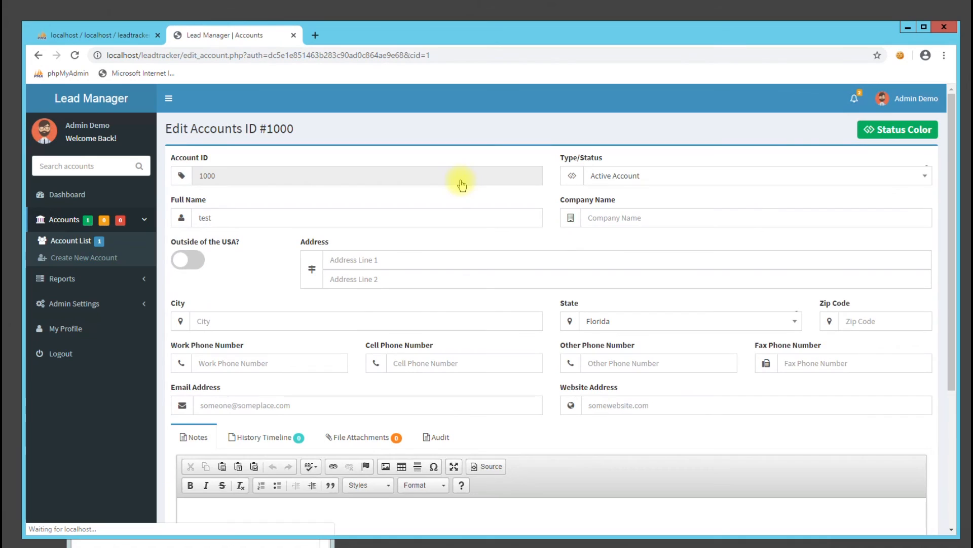
pyautogui.scroll(-3, 256, 319)
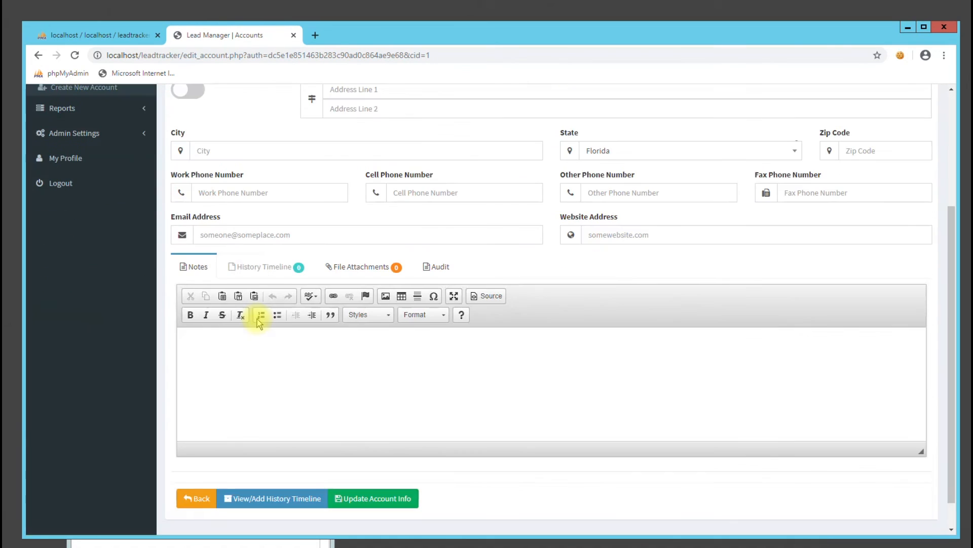
pyautogui.click(285, 370)
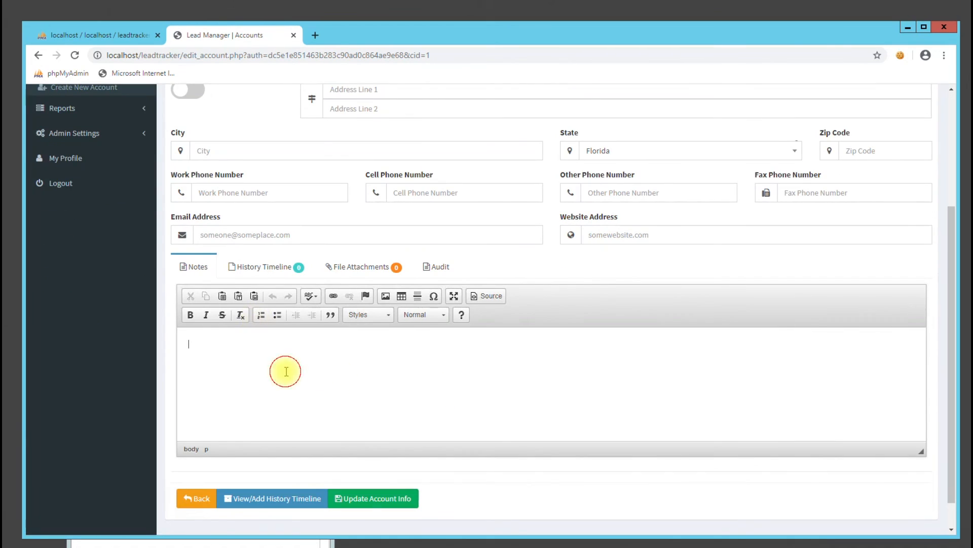
pyautogui.click(272, 267)
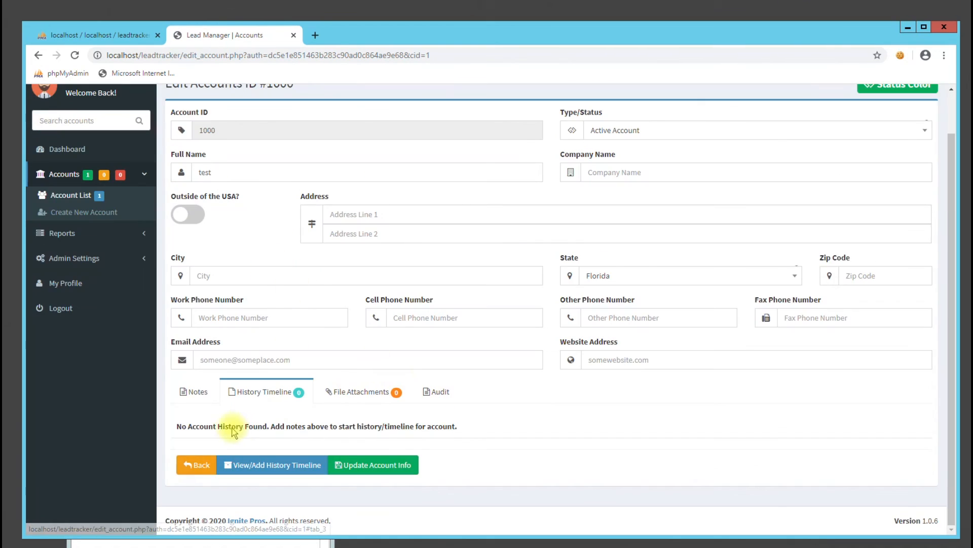
pyautogui.click(359, 391)
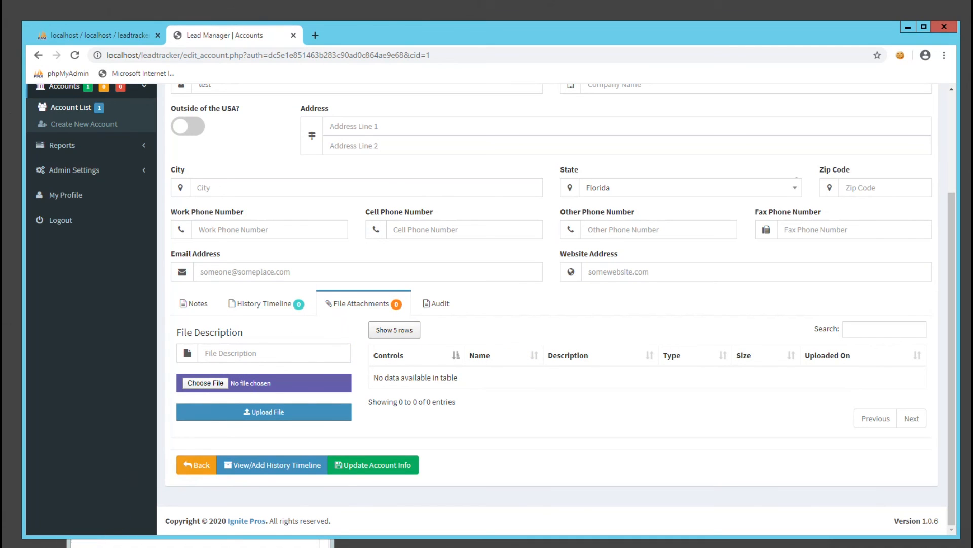
# Switch to the leadtracker folder in File Explorer and check the security permissions of the uploads_md5 folder
pyautogui.hotkey('alt', 'Tab')
pyautogui.click(332, 137)
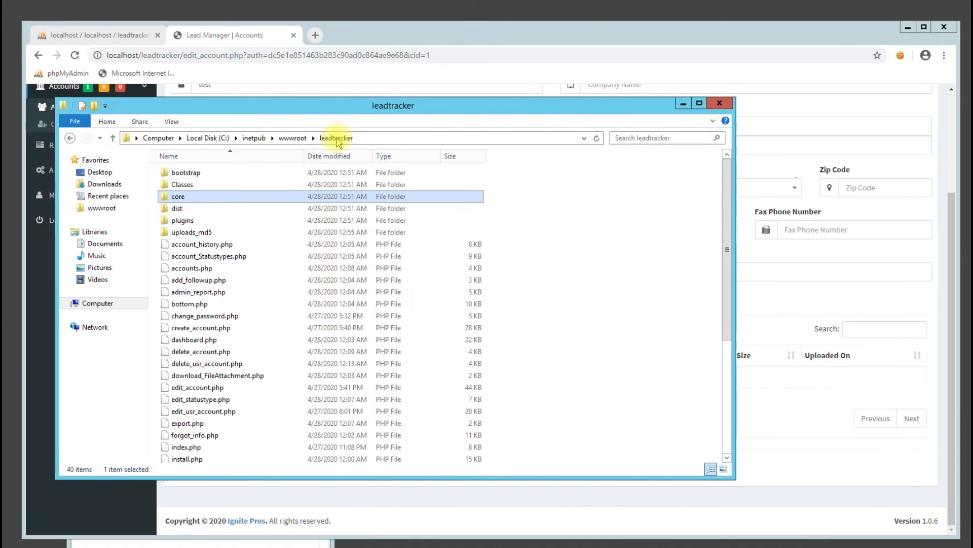
pyautogui.click(199, 233)
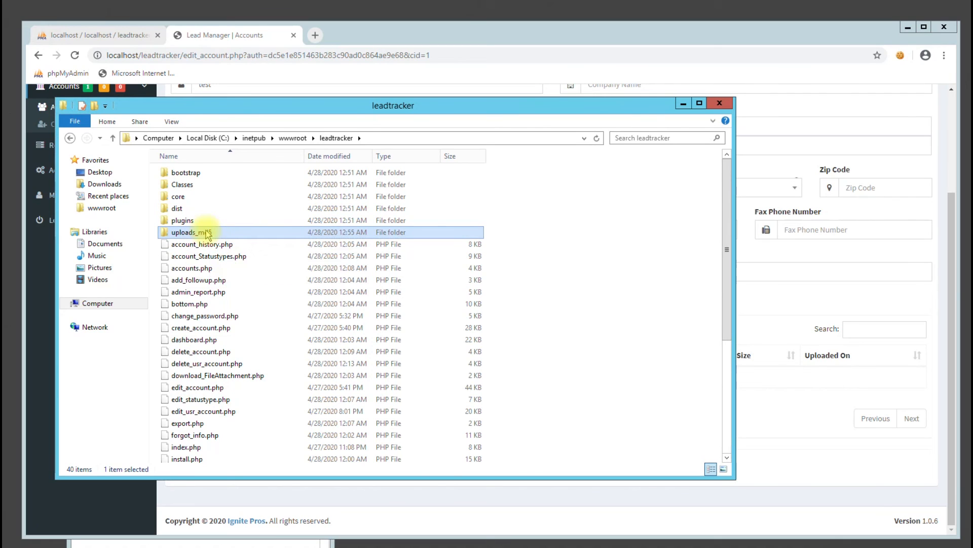
pyautogui.click(218, 232)
pyautogui.click(222, 247)
pyautogui.rightClick(202, 232)
pyautogui.click(238, 401)
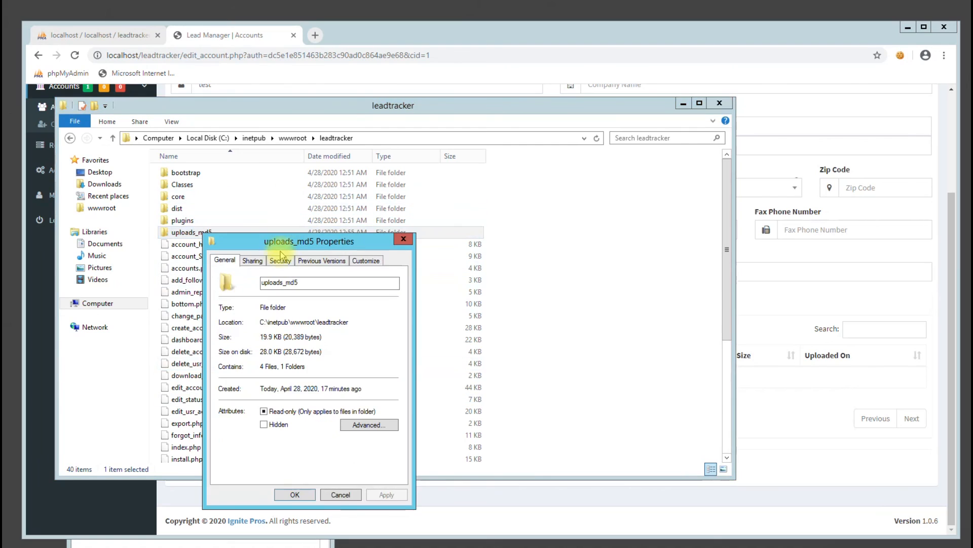
pyautogui.click(279, 258)
pyautogui.moveTo(286, 243); pyautogui.dragTo(283, 211)
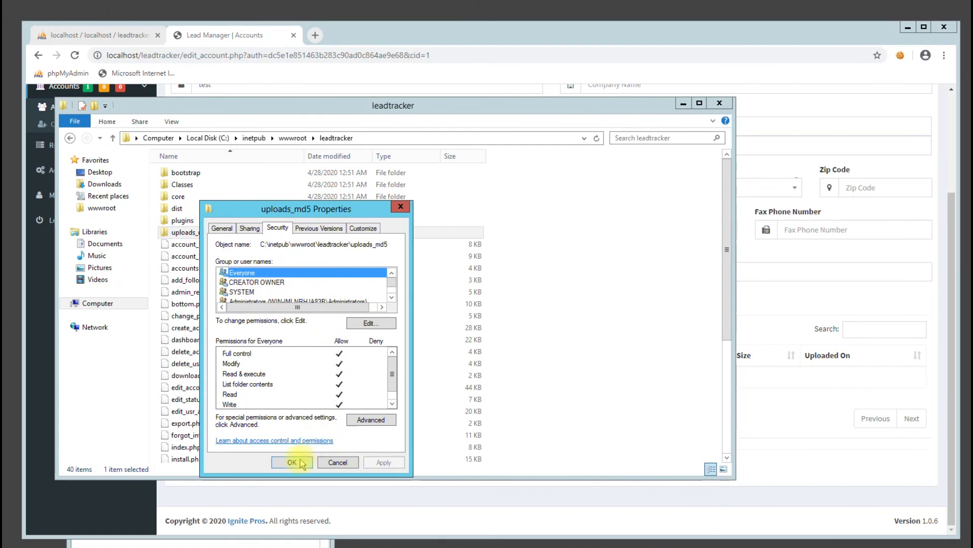
pyautogui.click(292, 461)
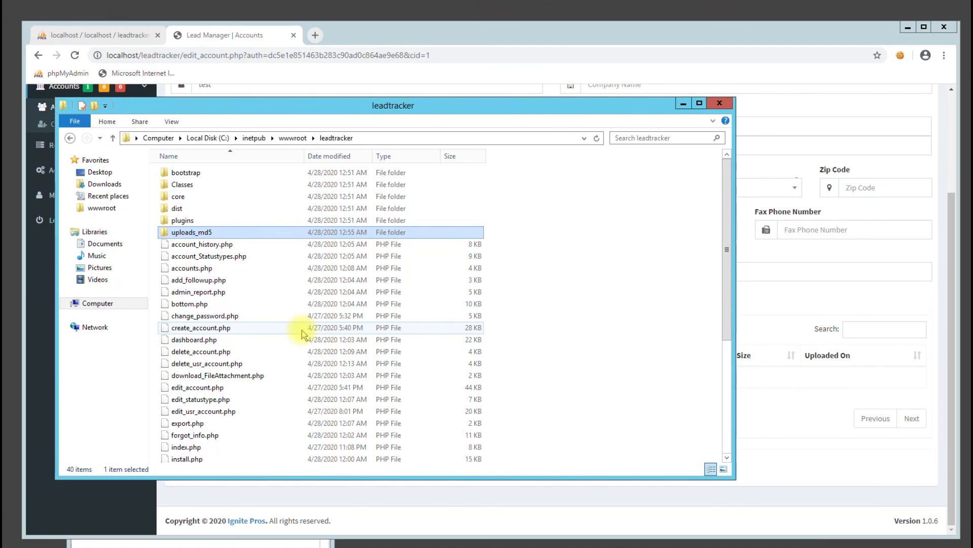
# Back in the browser, upload ignite_logo.png from the desktop as an account attachment with the description test
pyautogui.click(776, 107)
pyautogui.click(260, 352)
pyautogui.write('test')
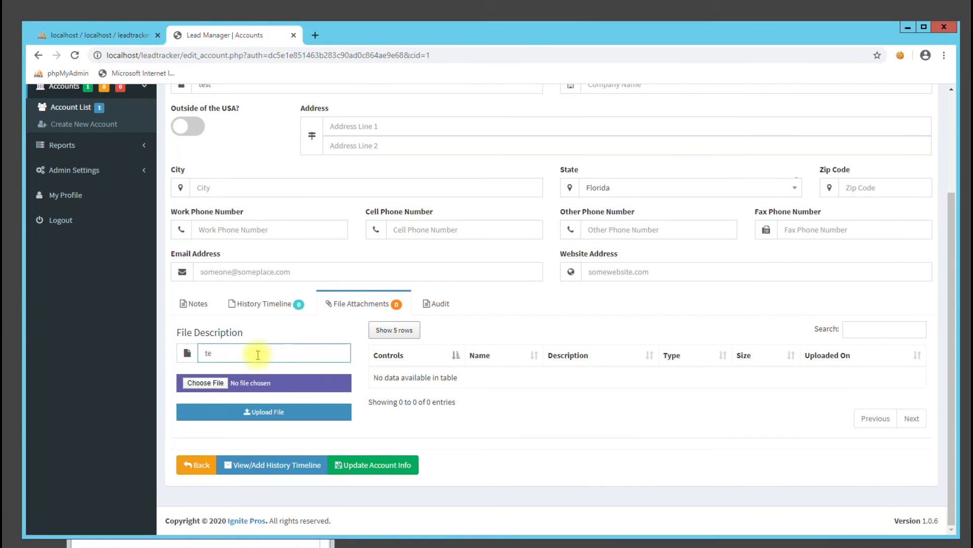
pyautogui.click(229, 383)
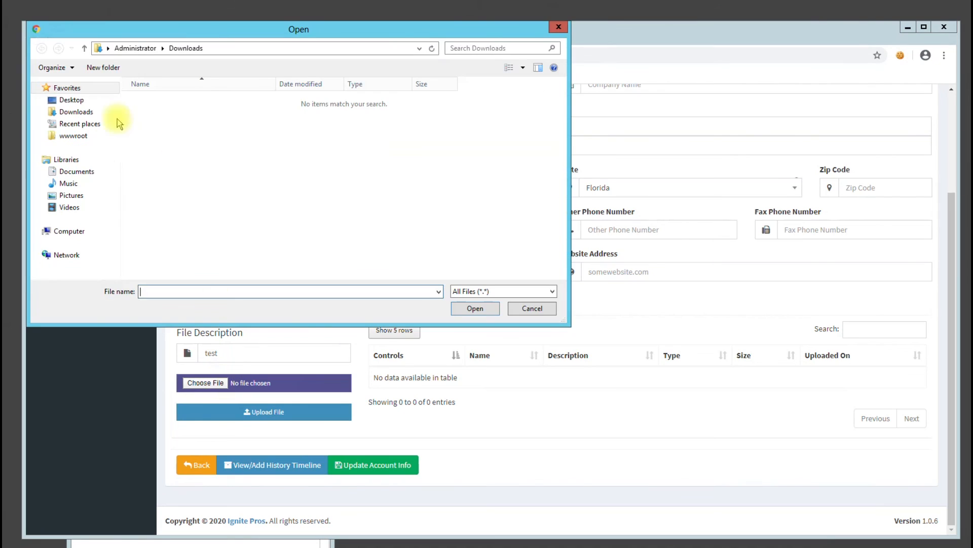
pyautogui.click(68, 100)
pyautogui.doubleClick(176, 155)
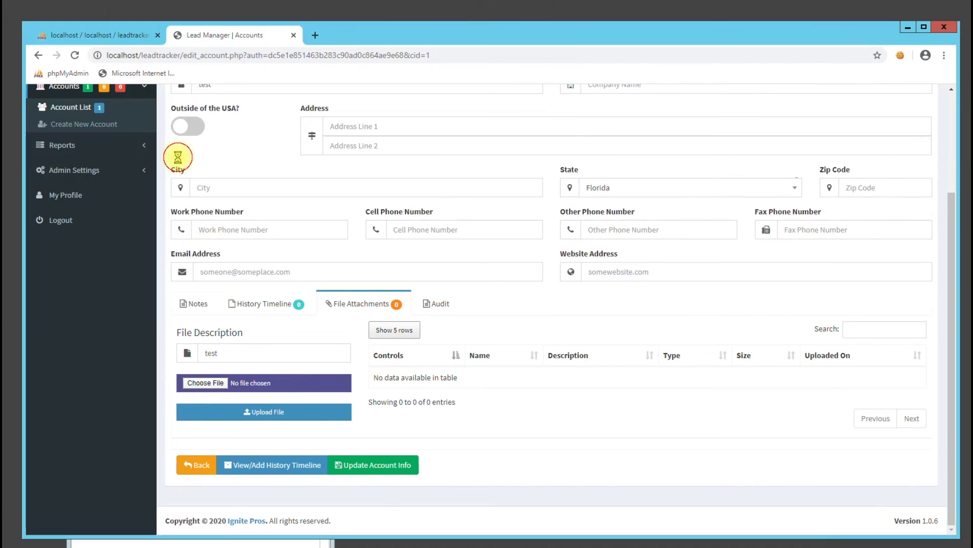
pyautogui.click(280, 411)
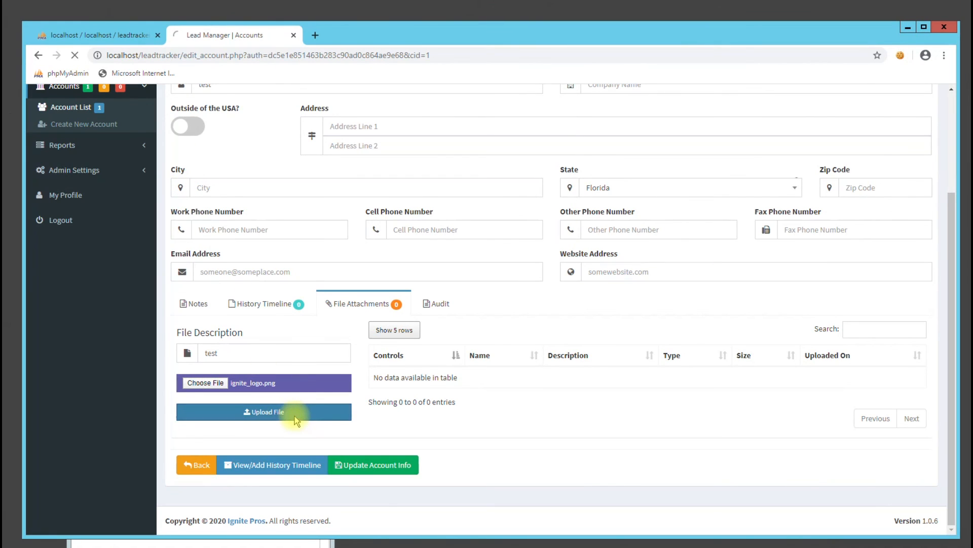
# Download the ignite_logo.png attachment from the account and try to open the downloaded file
pyautogui.scroll(-4, 305, 413)
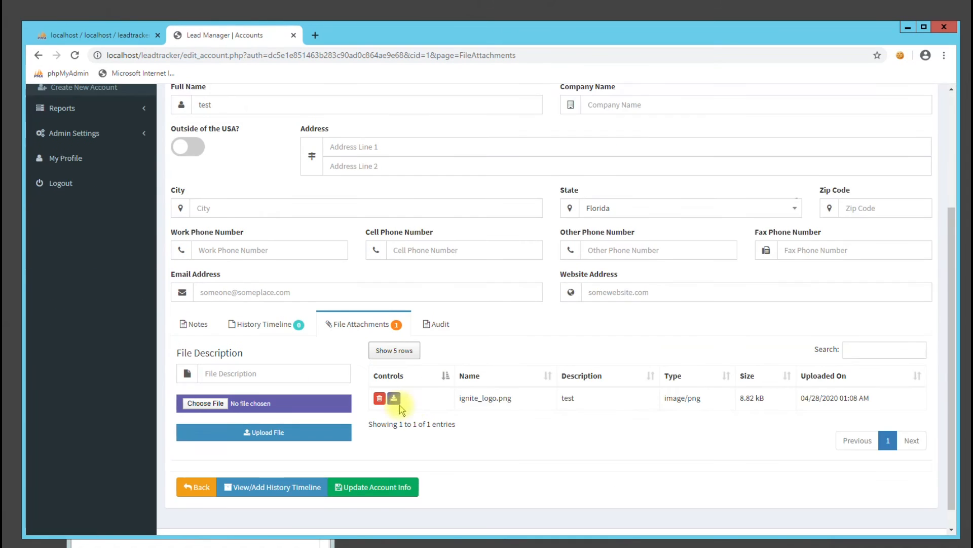
pyautogui.click(380, 376)
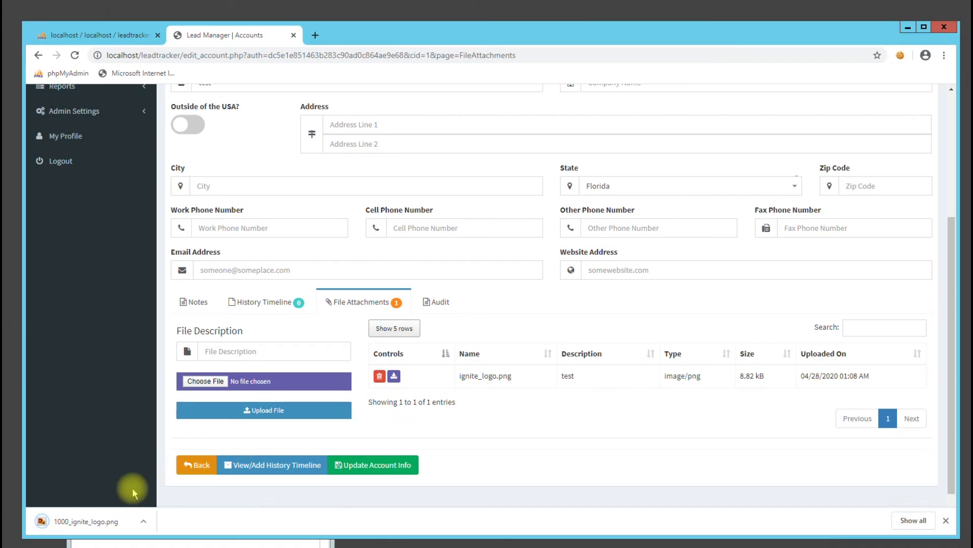
pyautogui.click(95, 522)
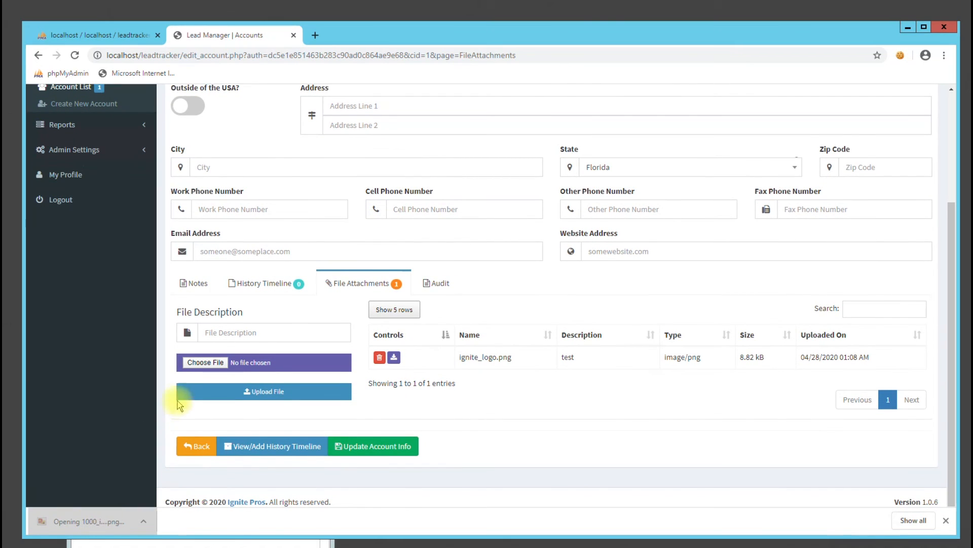
pyautogui.click(541, 279)
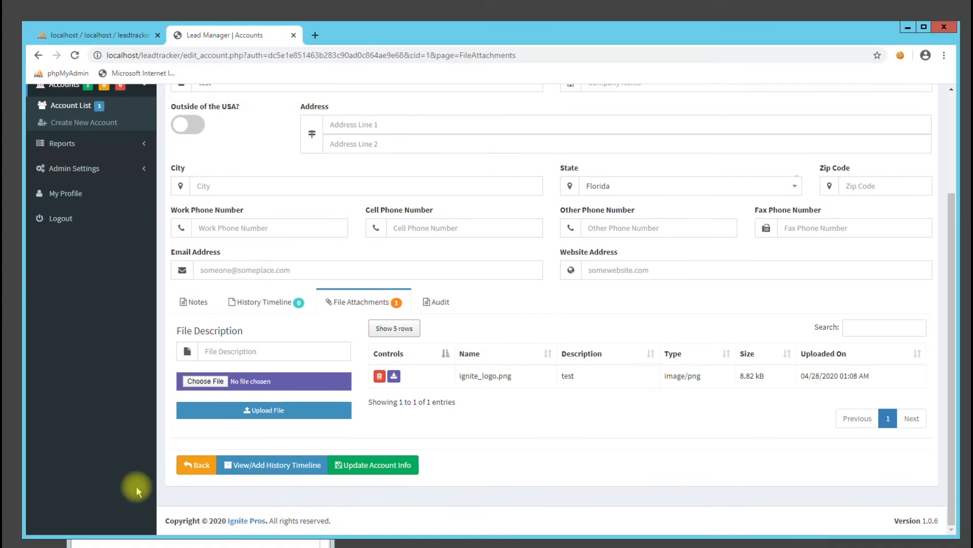
# View the downloaded 1000_ignite_logo.png from the Downloads folder in Paint, and close Paint and File Explorer
pyautogui.click(99, 546)
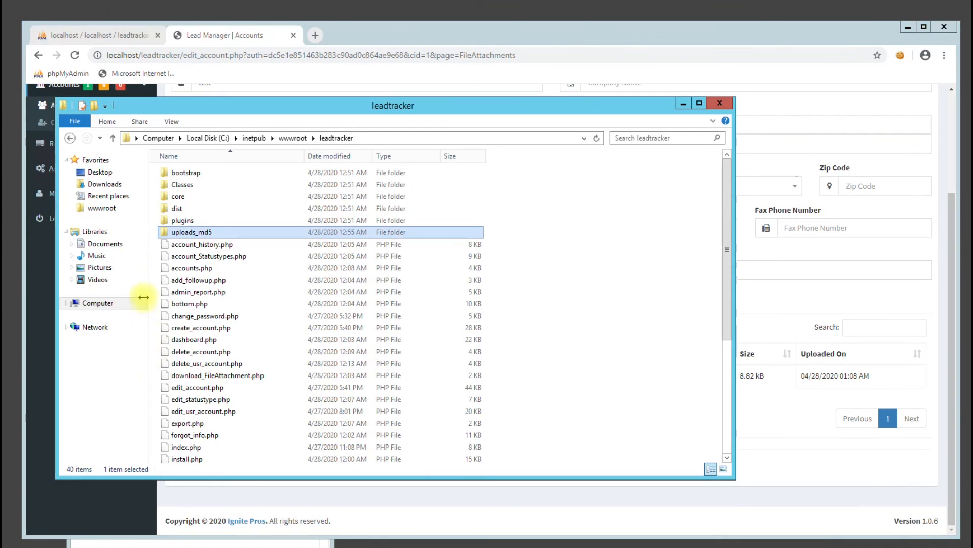
pyautogui.click(104, 185)
pyautogui.rightClick(196, 175)
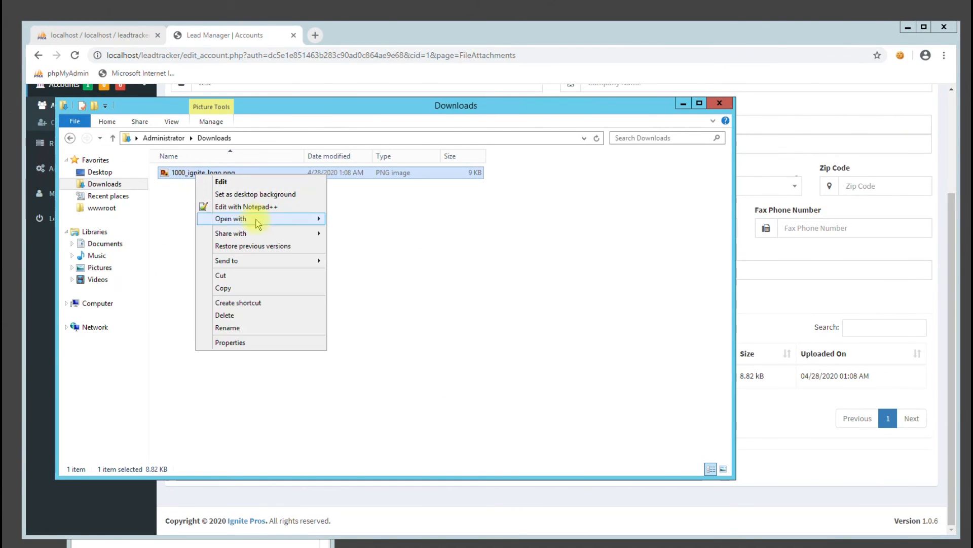
pyautogui.moveTo(300, 227)
pyautogui.click(354, 231)
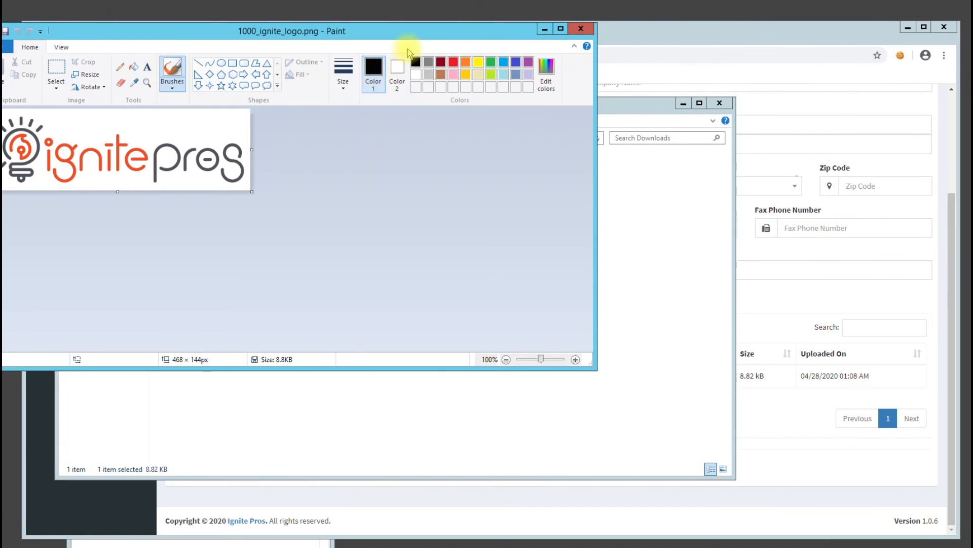
pyautogui.click(581, 28)
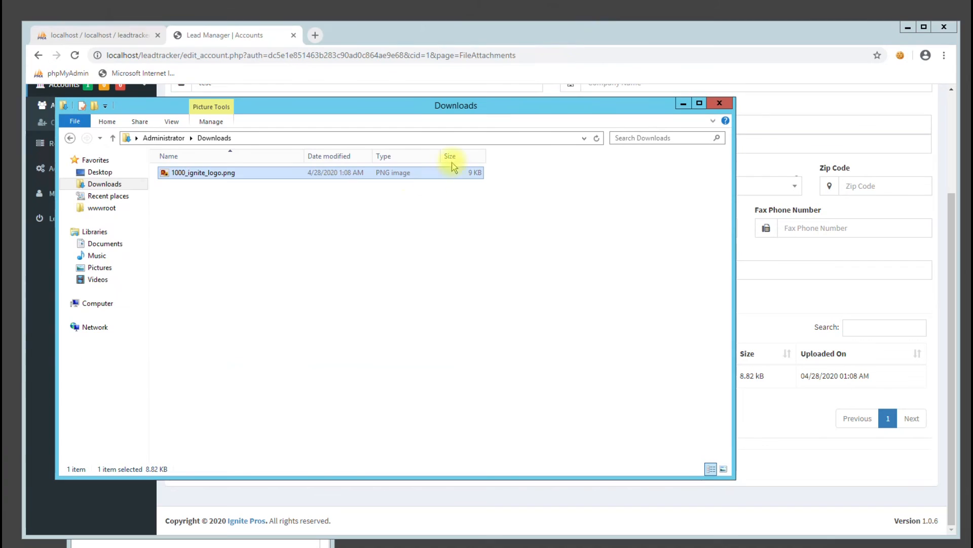
pyautogui.click(722, 104)
# Delete the ignite_logo.png attachment from the test account and view the account's audit information
pyautogui.click(380, 374)
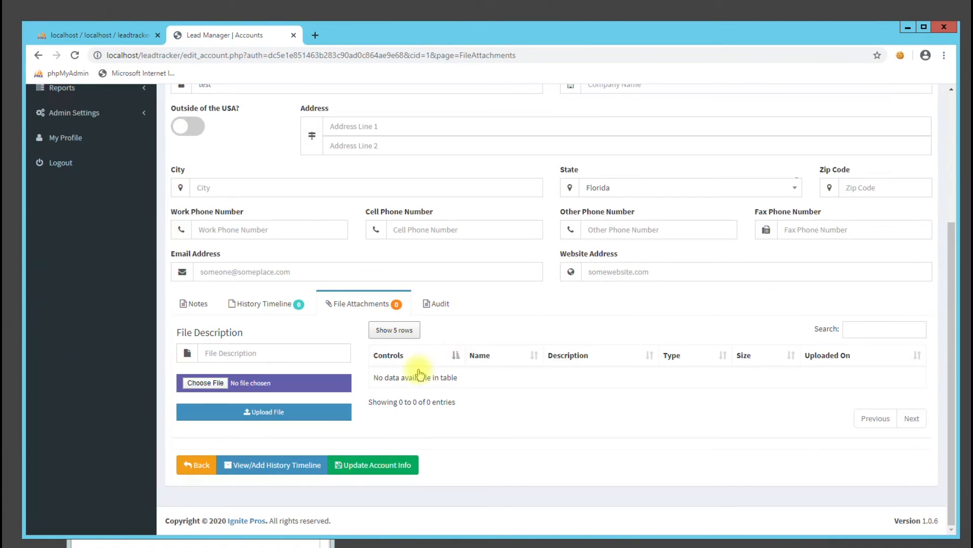
pyautogui.click(433, 306)
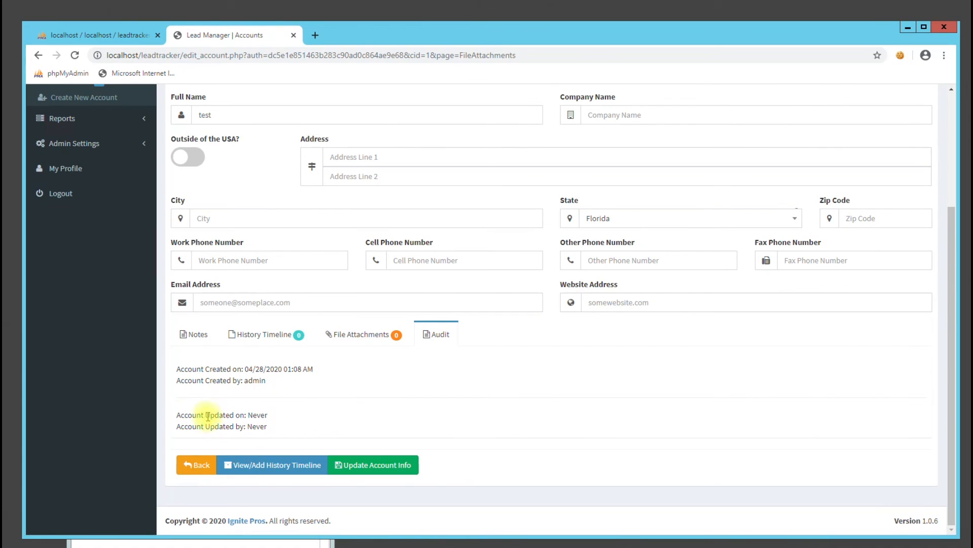
pyautogui.scroll(2, 347, 388)
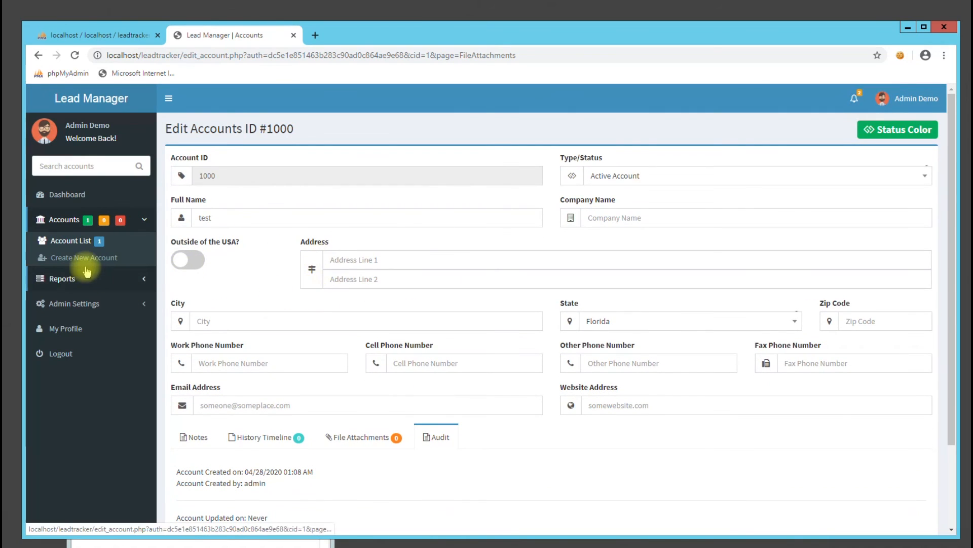
# Examine the panel logs in the admin settings, including the account creation entry and its IP
pyautogui.click(81, 303)
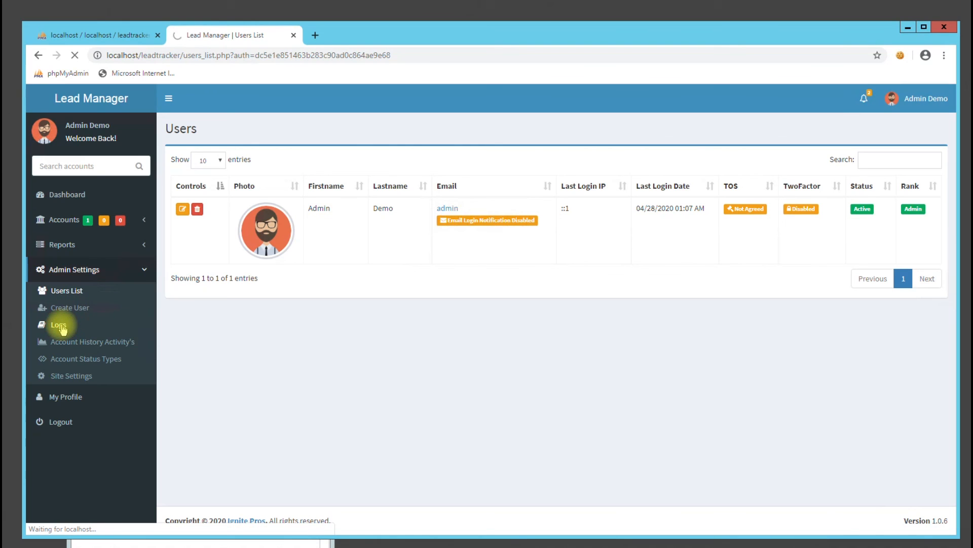
pyautogui.moveTo(396, 233); pyautogui.dragTo(394, 213)
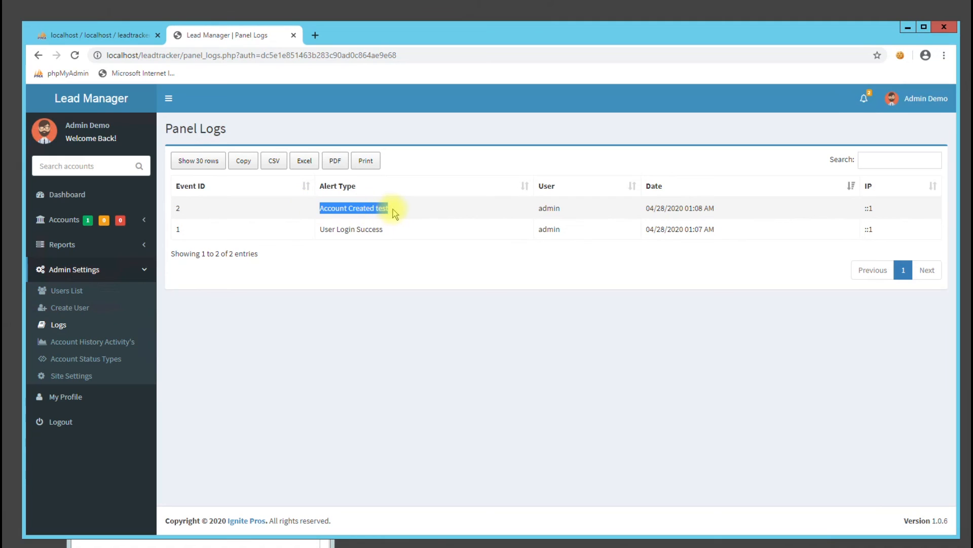
pyautogui.moveTo(320, 209); pyautogui.dragTo(429, 209)
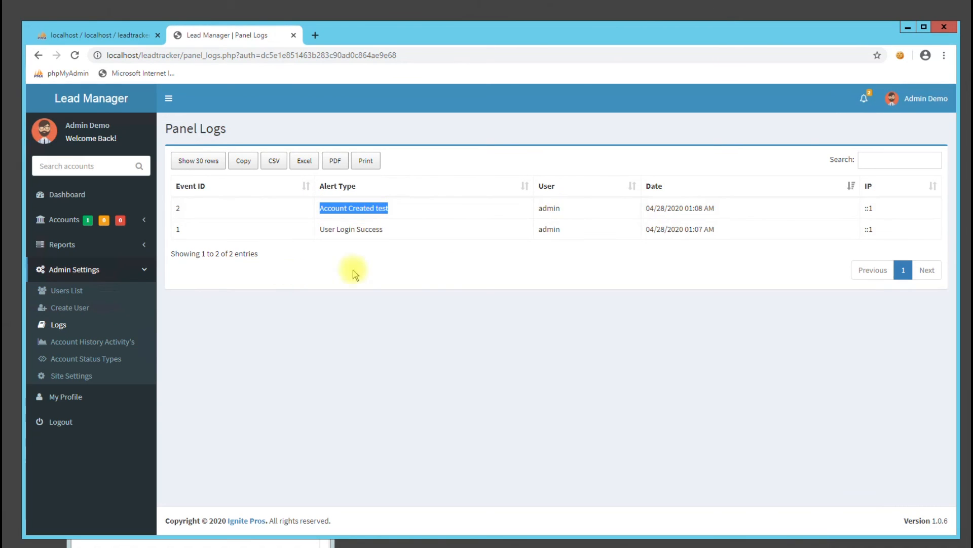
pyautogui.click(871, 207)
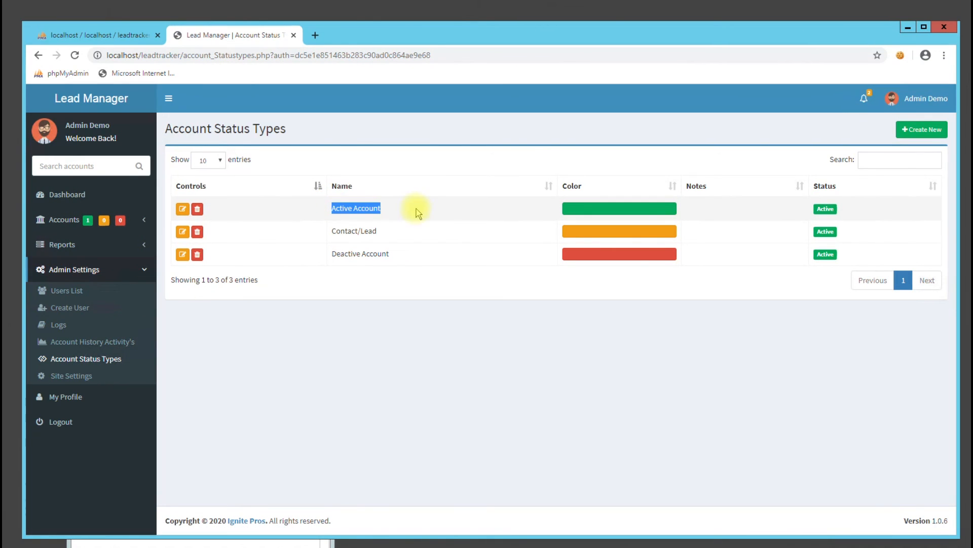
# Examine the account status types and the entry form for a new type, closing it without creating one
pyautogui.moveTo(336, 231); pyautogui.dragTo(390, 232)
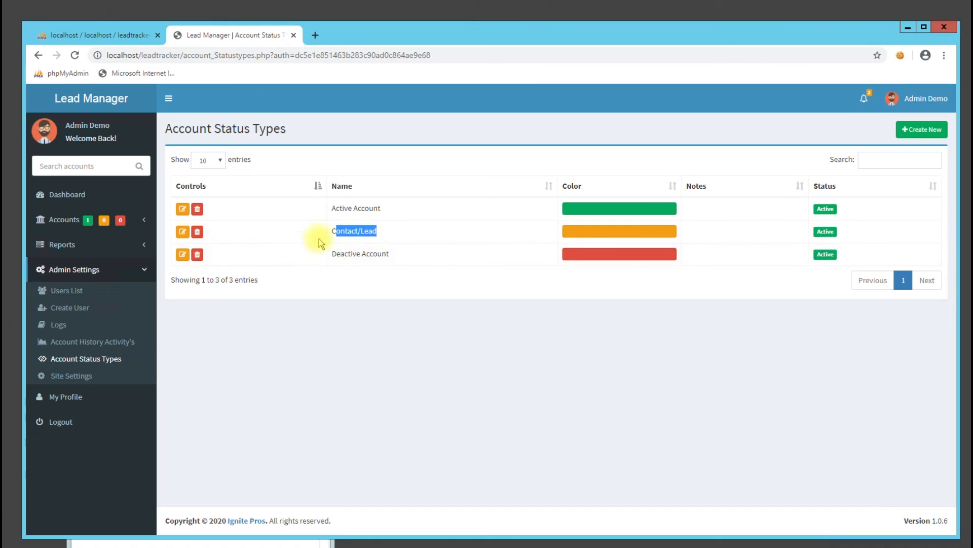
pyautogui.click(922, 129)
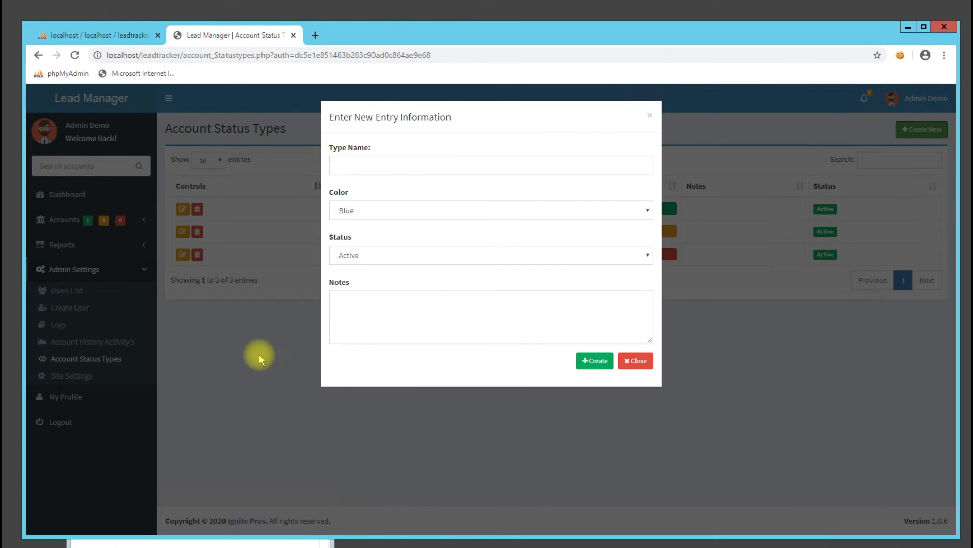
pyautogui.click(374, 206)
pyautogui.click(247, 362)
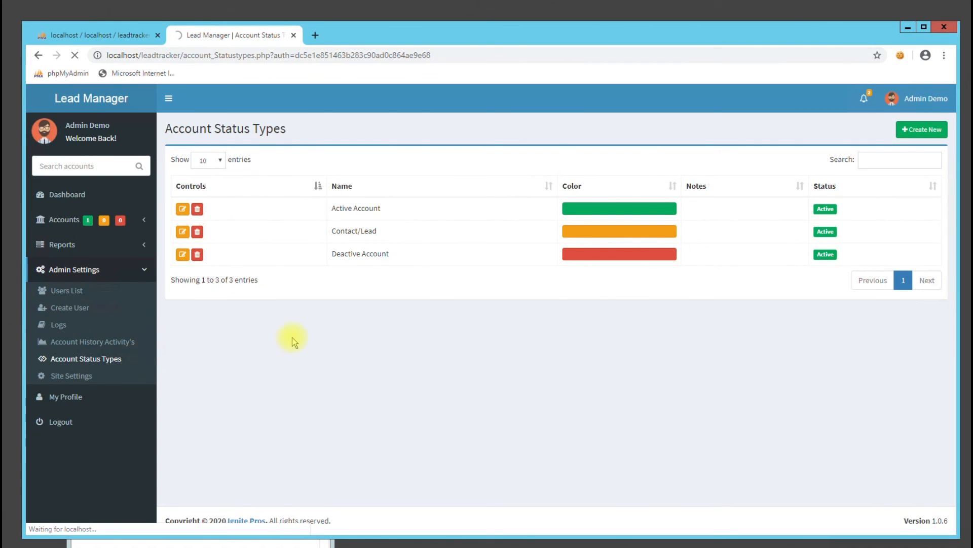
# Examine the Site Settings fields from website URL to Terms of Service, plus the update and account import/export options
pyautogui.moveTo(320, 202); pyautogui.dragTo(144, 197)
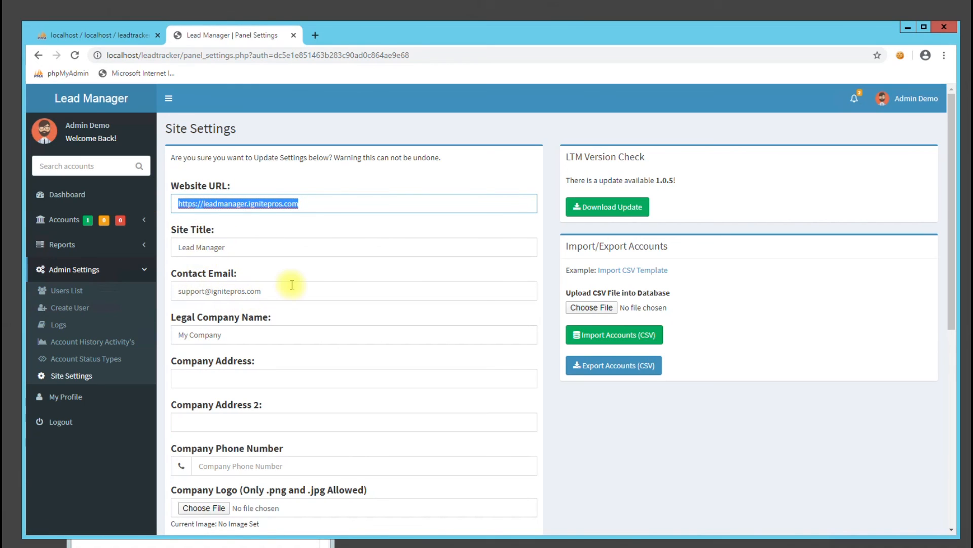
pyautogui.scroll(-1, 276, 274)
pyautogui.moveTo(283, 232); pyautogui.dragTo(183, 237)
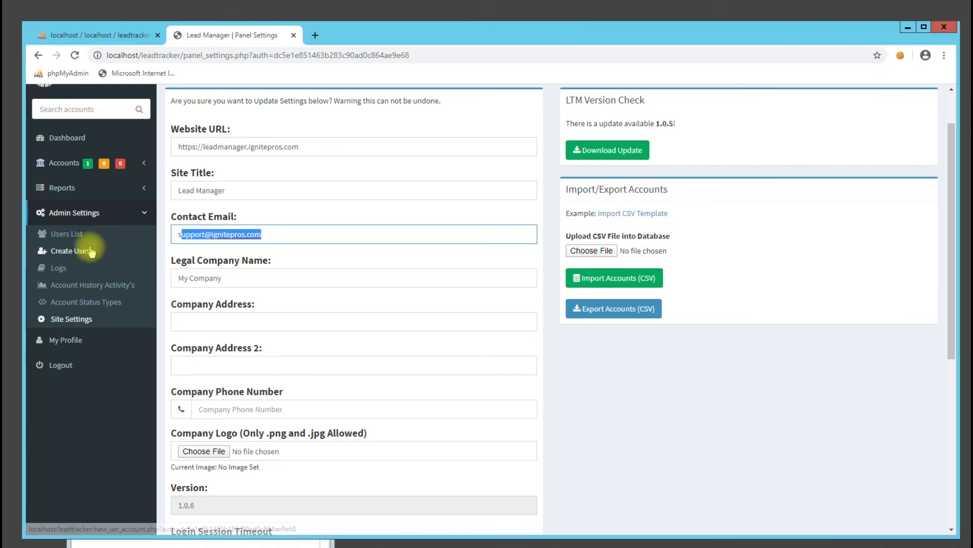
pyautogui.click(276, 276)
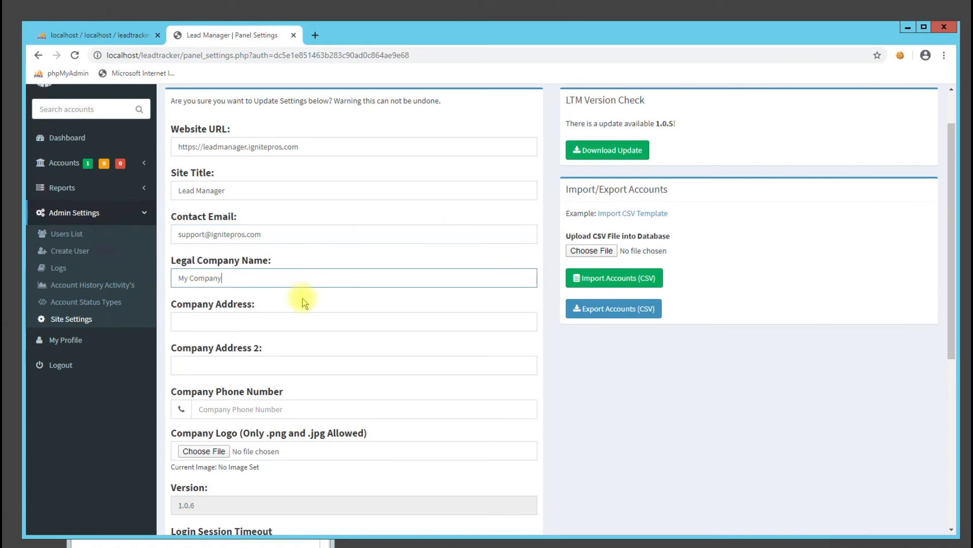
pyautogui.scroll(-3, 304, 302)
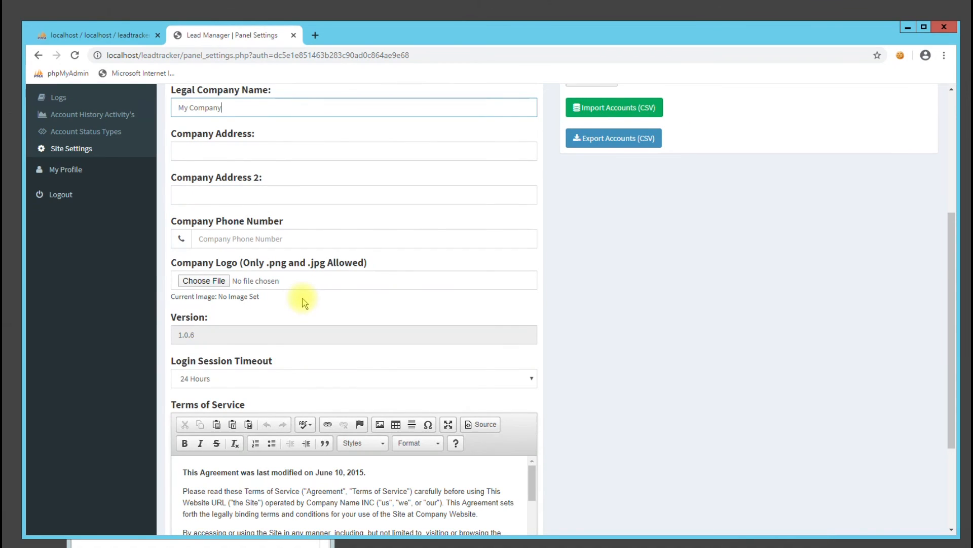
pyautogui.scroll(2, 557, 228)
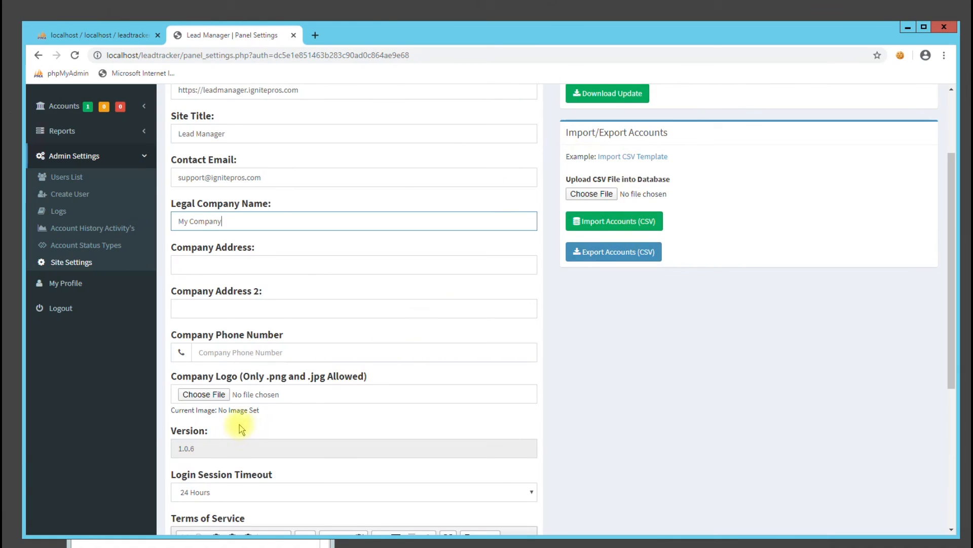
pyautogui.scroll(-1, 228, 421)
pyautogui.scroll(-2, 219, 420)
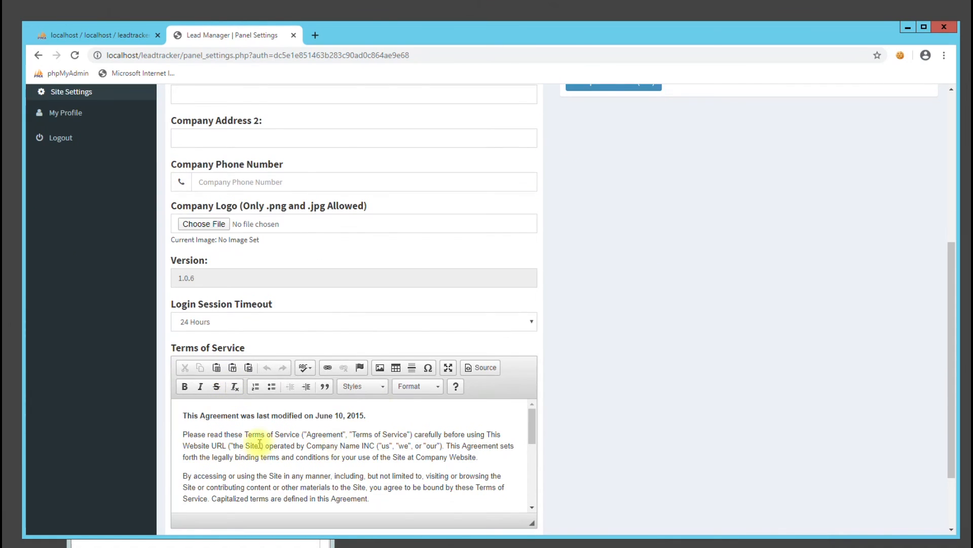
pyautogui.scroll(-10, 401, 436)
pyautogui.scroll(-2, 676, 425)
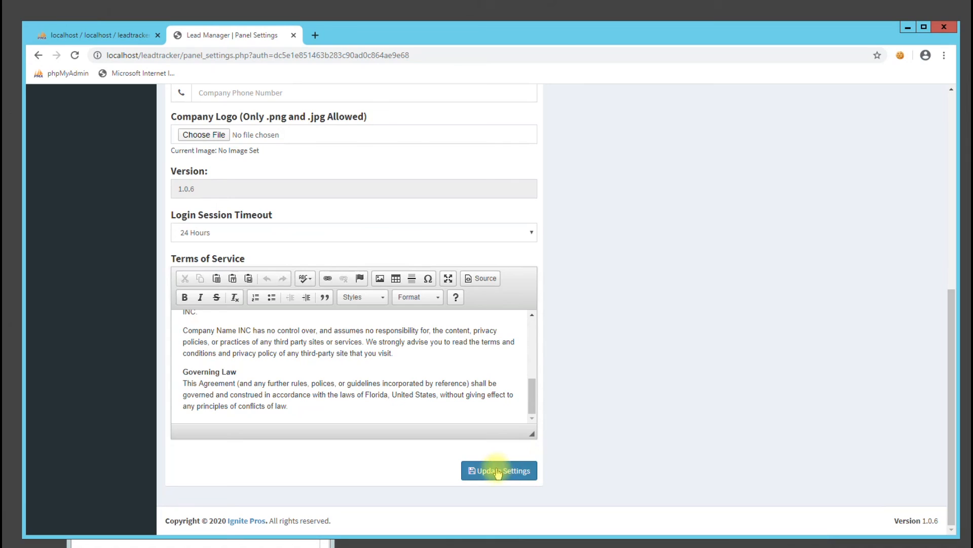
pyautogui.scroll(7, 630, 386)
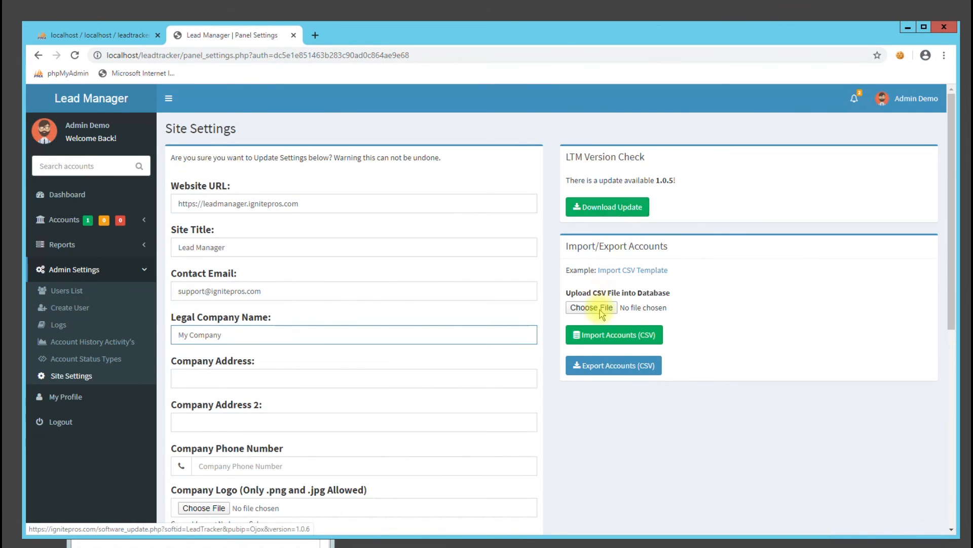
pyautogui.scroll(-2, 187, 465)
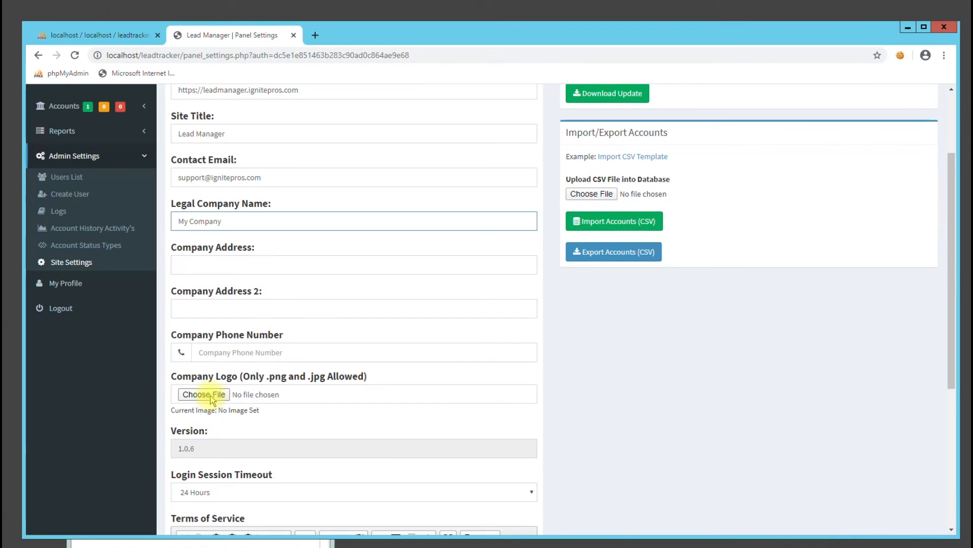
# Open the localhost/leadtracker login page in a new browser tab
pyautogui.click(315, 35)
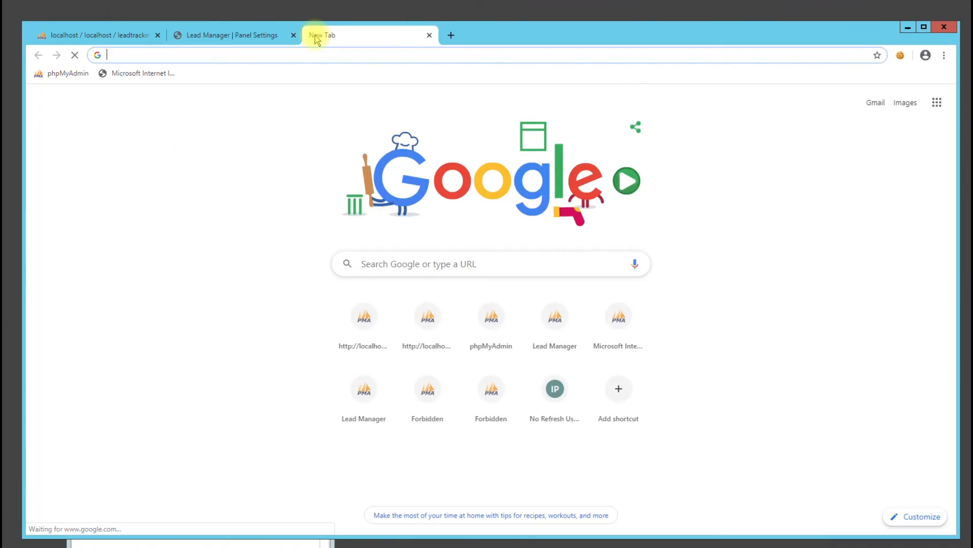
pyautogui.write('local')
pyautogui.press('Down')
pyautogui.press('Down')
pyautogui.press('Down')
pyautogui.press('Down')
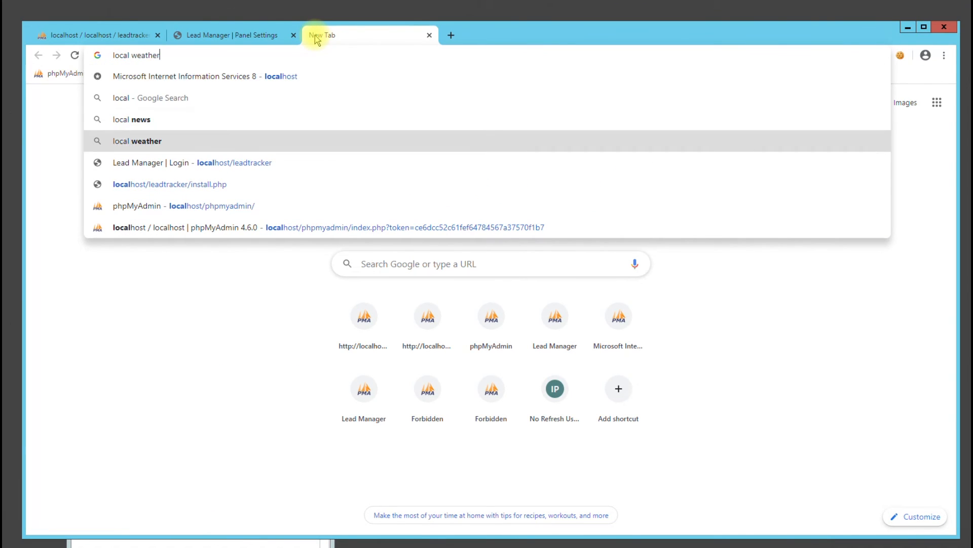
pyautogui.press('Return')
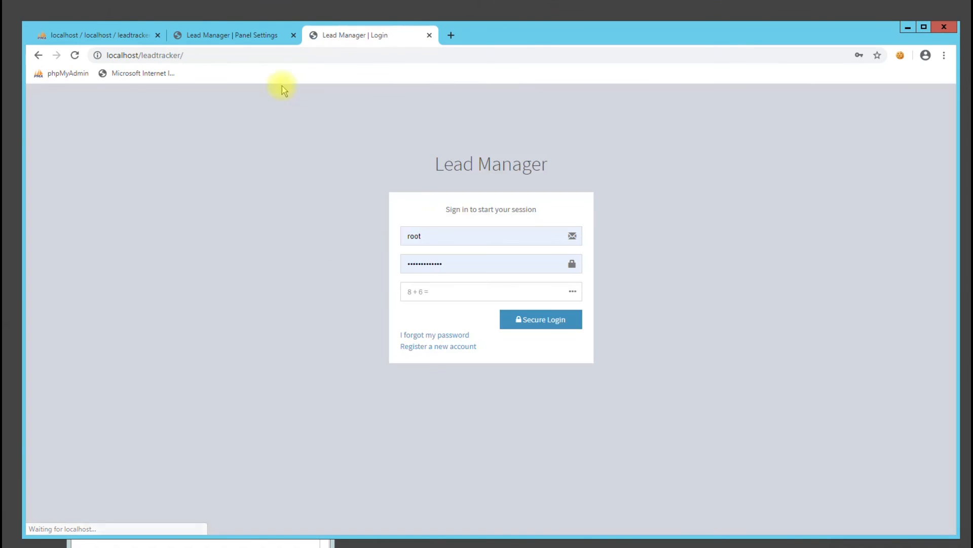
# Upload ignite_logo.png as the company logo in Site Settings, update the settings and return to the settings form
pyautogui.click(265, 32)
pyautogui.click(204, 395)
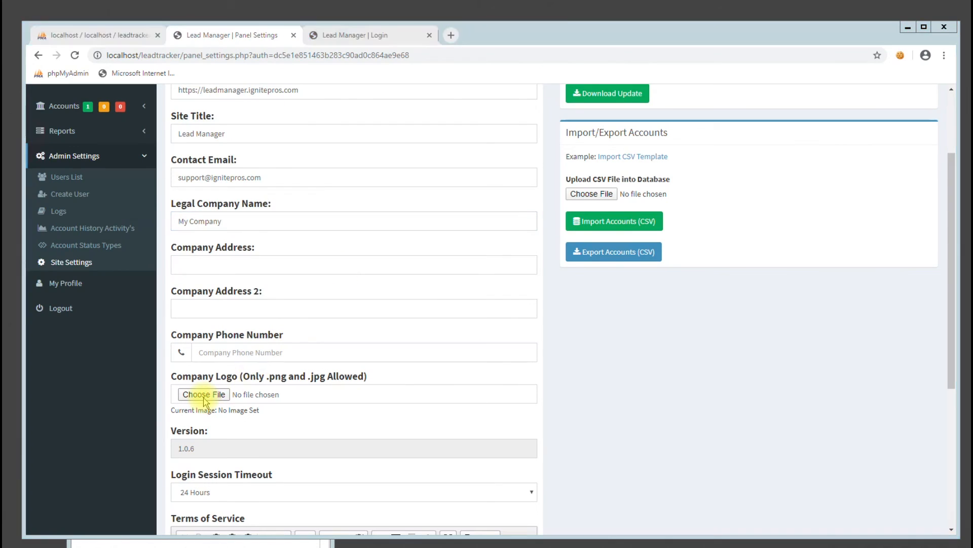
pyautogui.doubleClick(215, 155)
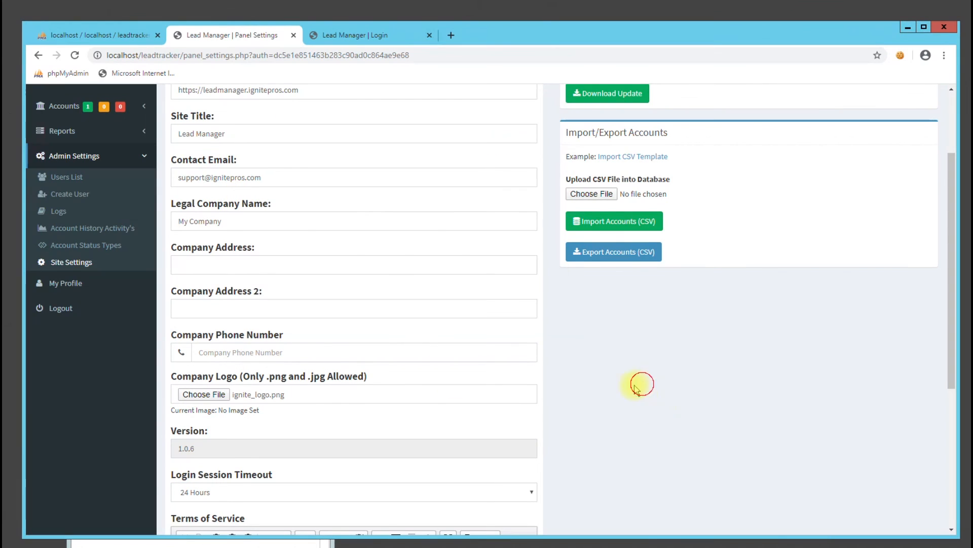
pyautogui.scroll(-5, 636, 388)
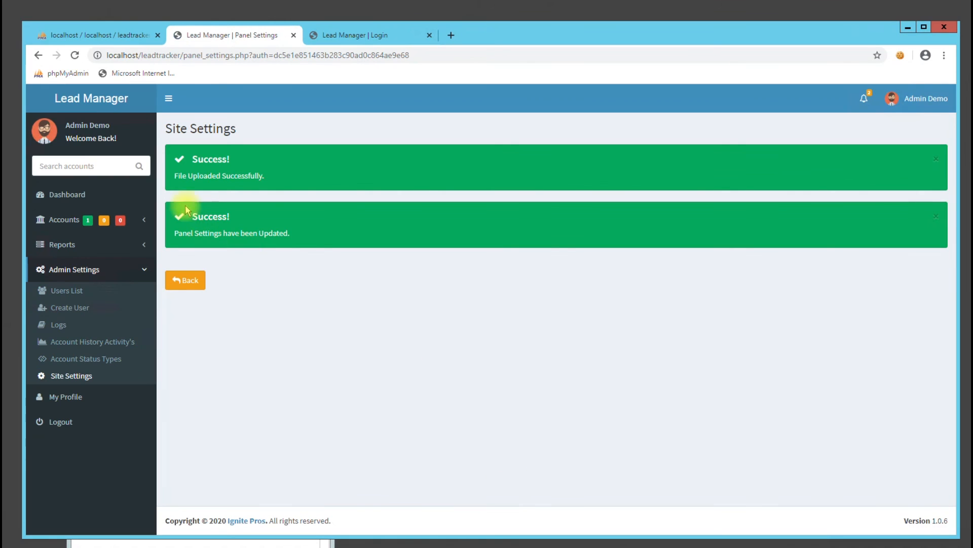
pyautogui.moveTo(187, 172); pyautogui.dragTo(254, 177)
pyautogui.click(189, 282)
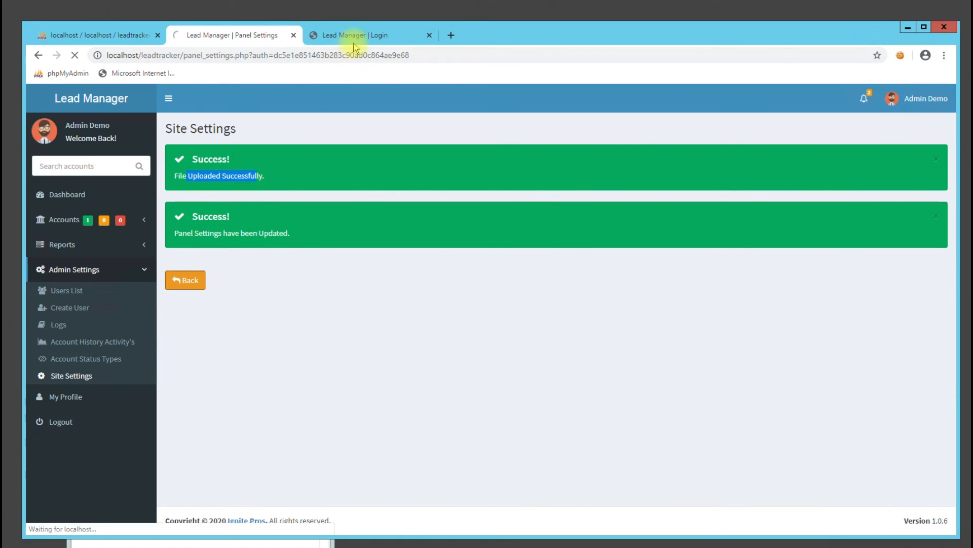
# Reload the Lead Manager login page to check the company logo
pyautogui.click(348, 36)
pyautogui.click(353, 49)
pyautogui.press('Return')
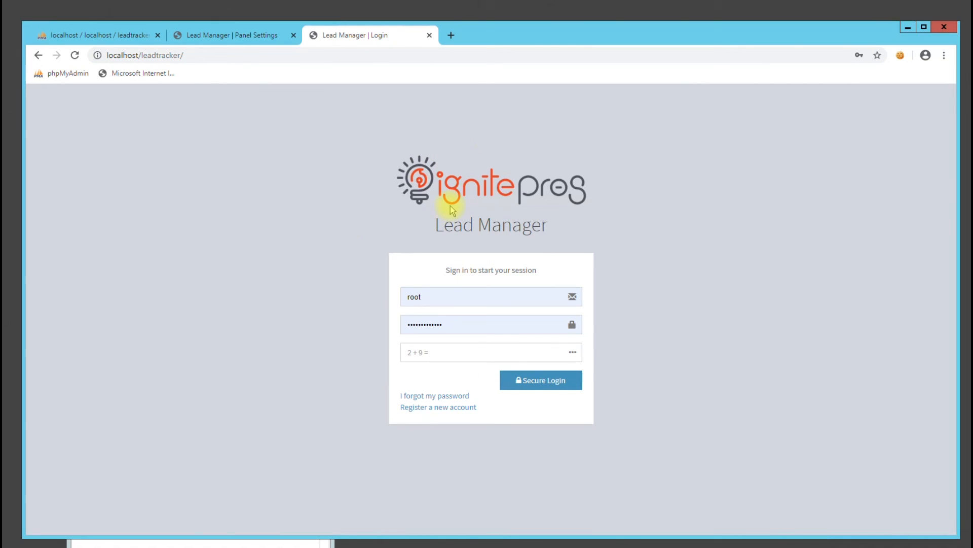
# Go to the profile page from the dashboard's Terms of Service prompt and view its settings and Two Factor Authentication setup
pyautogui.click(228, 41)
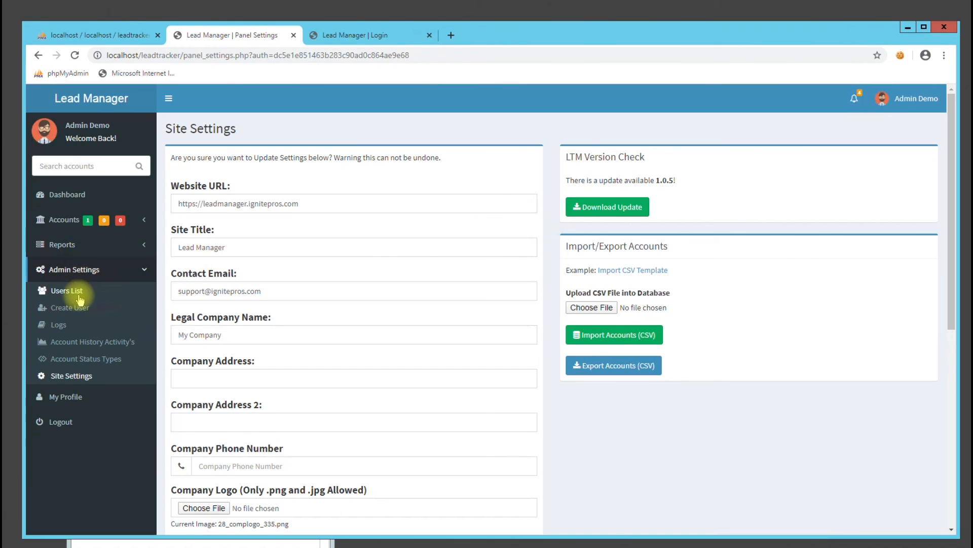
pyautogui.click(79, 196)
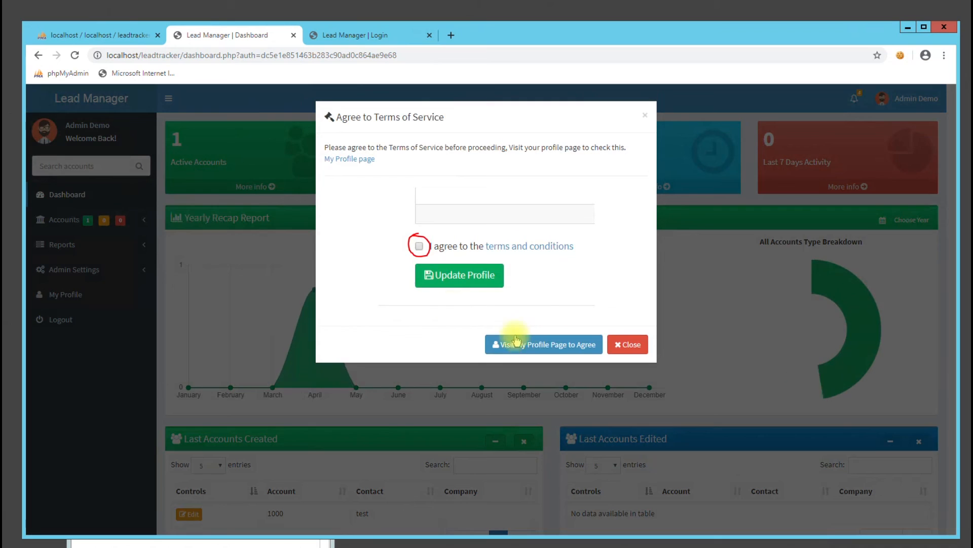
pyautogui.click(521, 344)
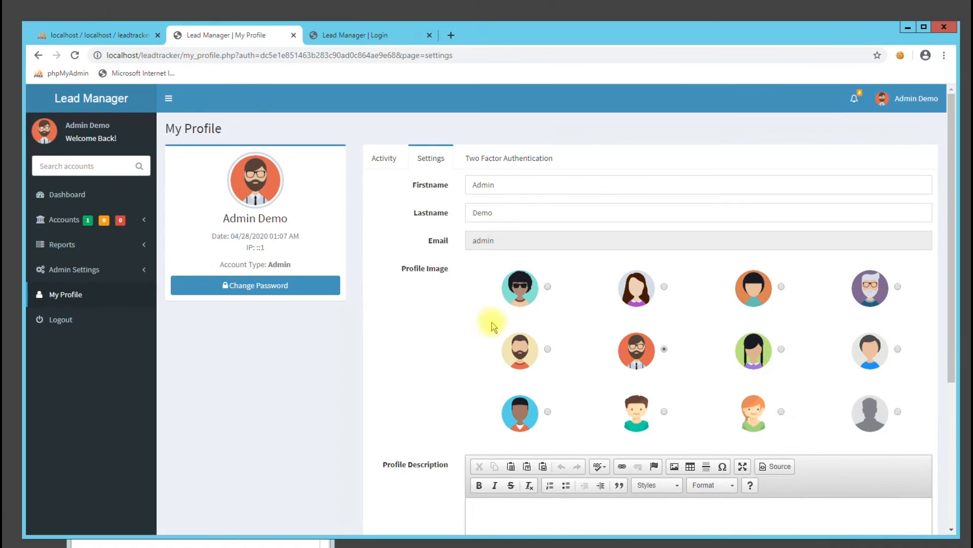
pyautogui.scroll(-3, 512, 324)
pyautogui.scroll(-1, 470, 339)
pyautogui.scroll(5, 471, 304)
pyautogui.click(485, 161)
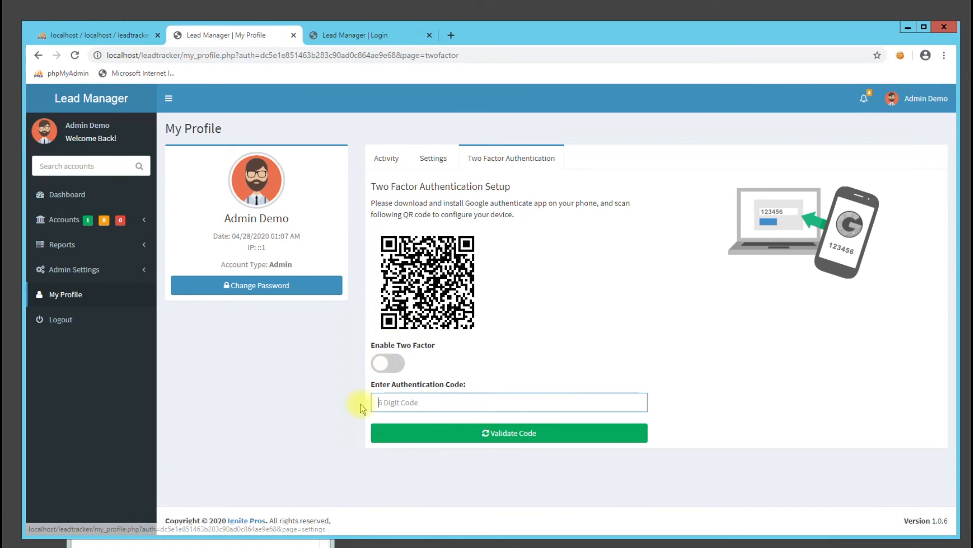
# Agree to the Terms of Service in the profile settings and update the profile
pyautogui.click(434, 158)
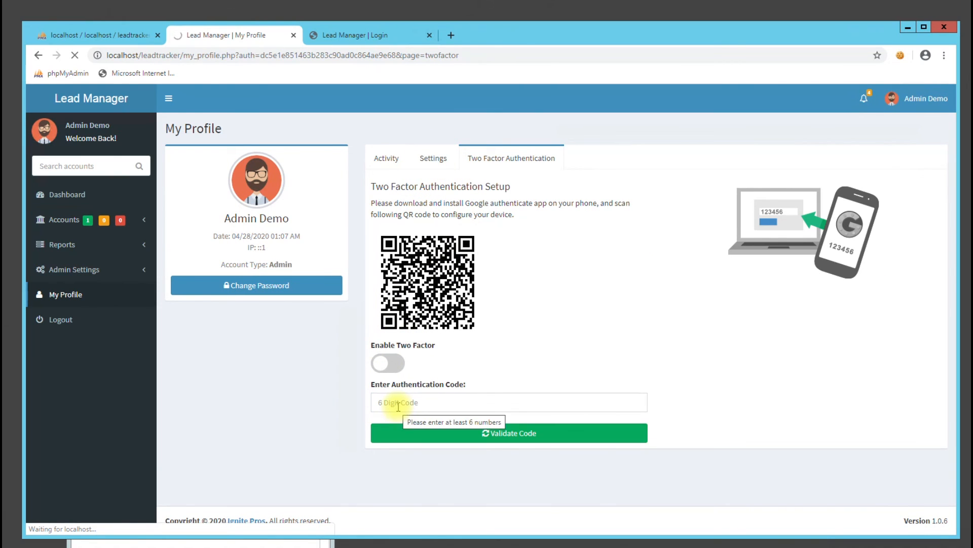
pyautogui.scroll(-5, 393, 361)
pyautogui.click(484, 464)
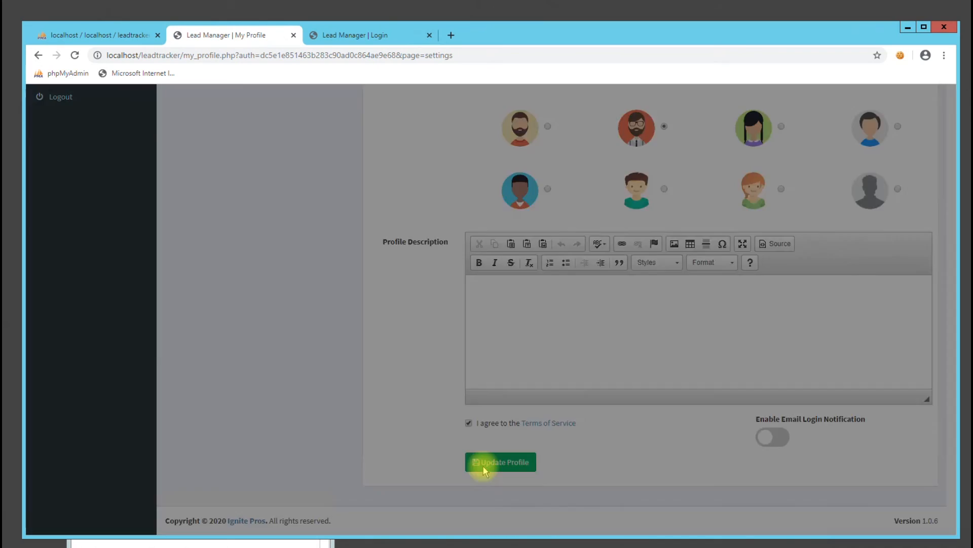
pyautogui.click(484, 466)
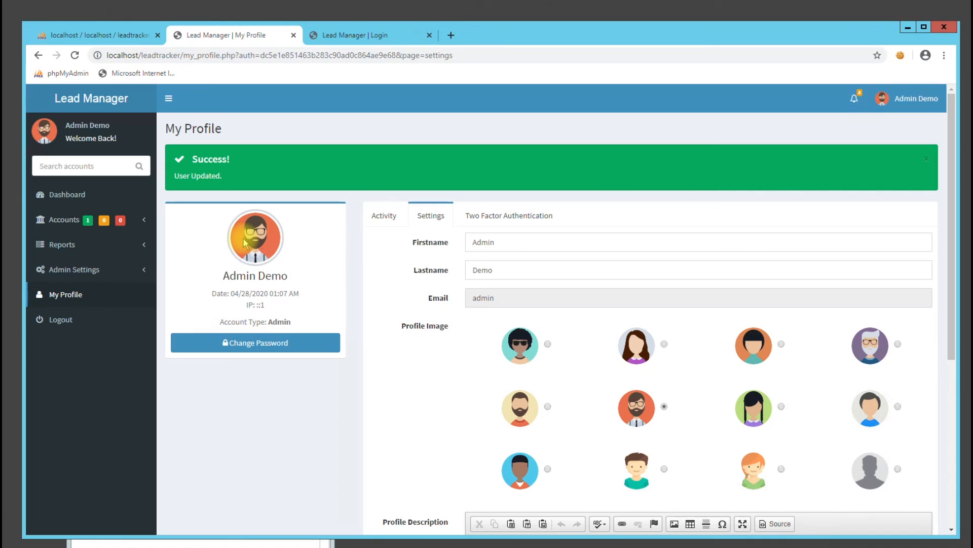
# View the dashboard, set $HideTFAPop to 1 in core\config.php in Notepad++, save the file and reload the dashboard
pyautogui.click(79, 197)
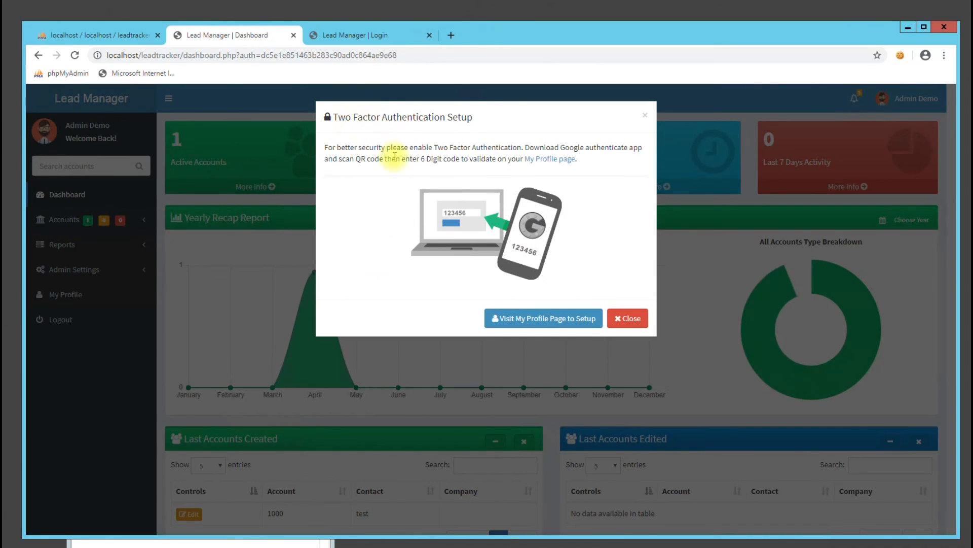
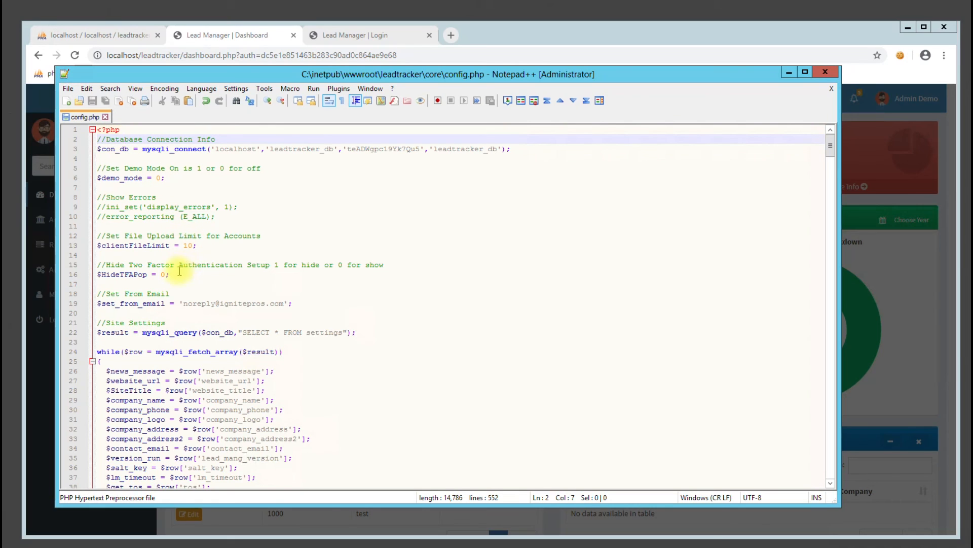
pyautogui.click(164, 274)
pyautogui.press('BackSpace')
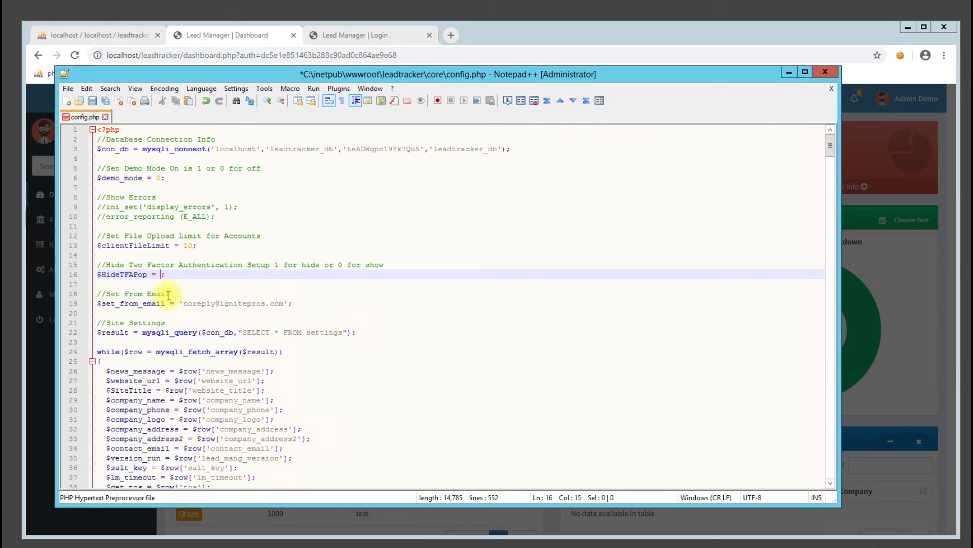
pyautogui.hotkey('ctrl', 's')
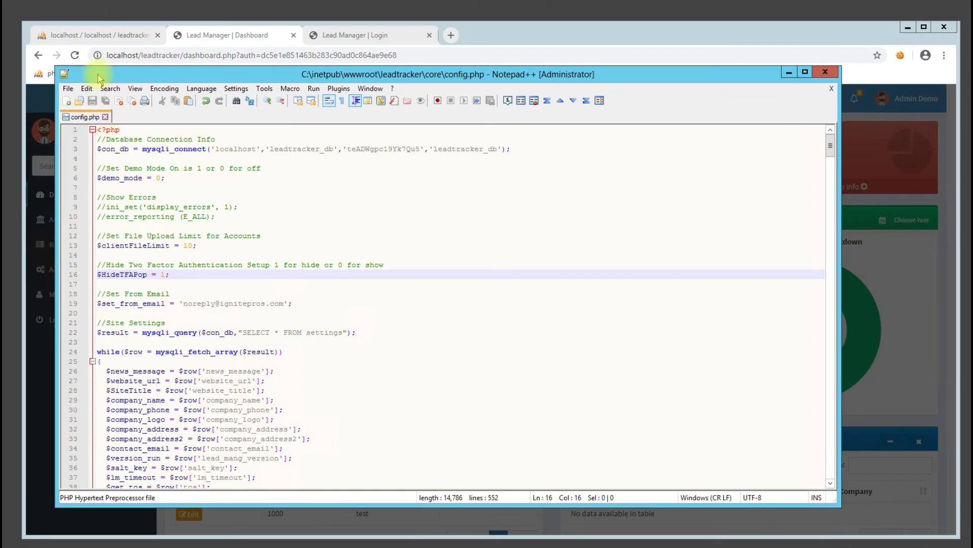
pyautogui.click(156, 57)
pyautogui.press('Return')
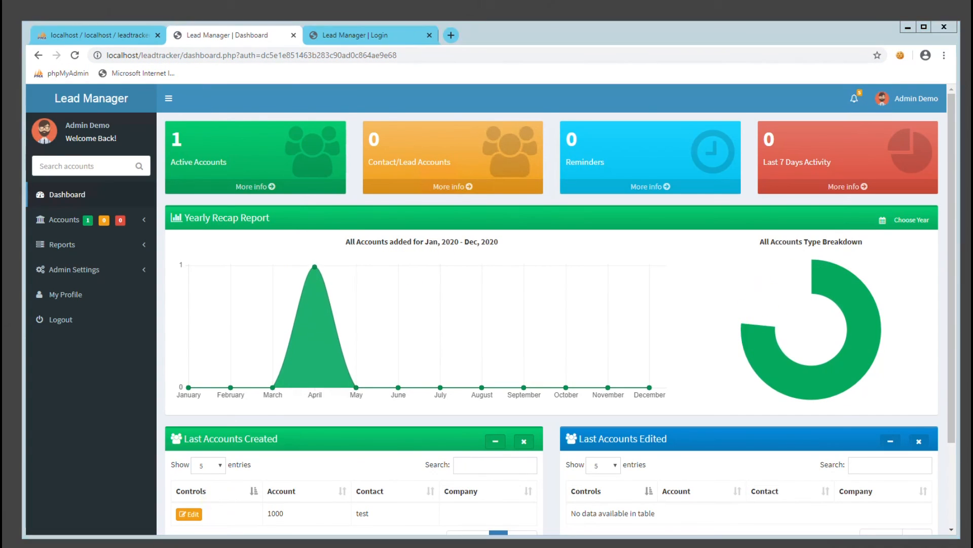
# Examine the from-email, account file upload limit and demo mode settings in config.php in Notepad++, and close the editor
pyautogui.hotkey('alt', 'Tab')
pyautogui.doubleClick(129, 303)
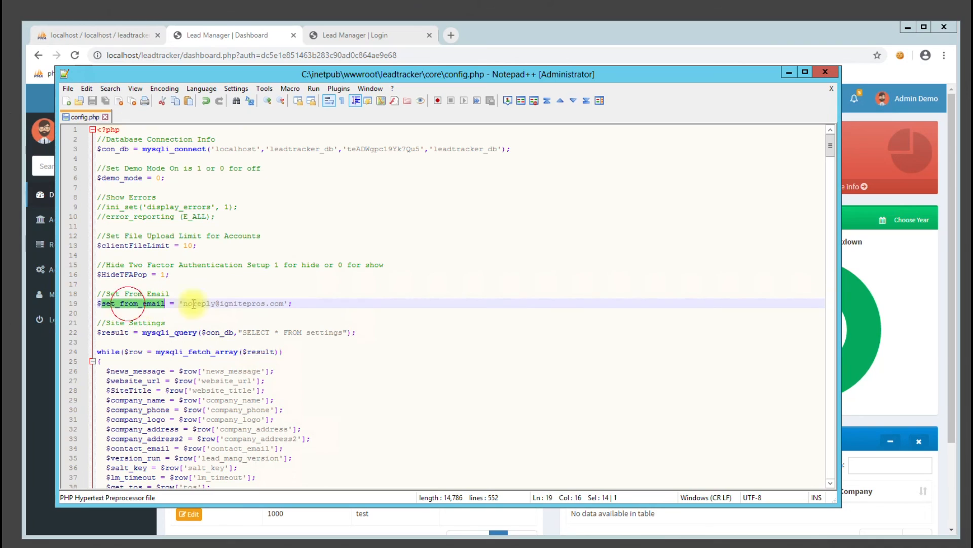
pyautogui.doubleClick(140, 248)
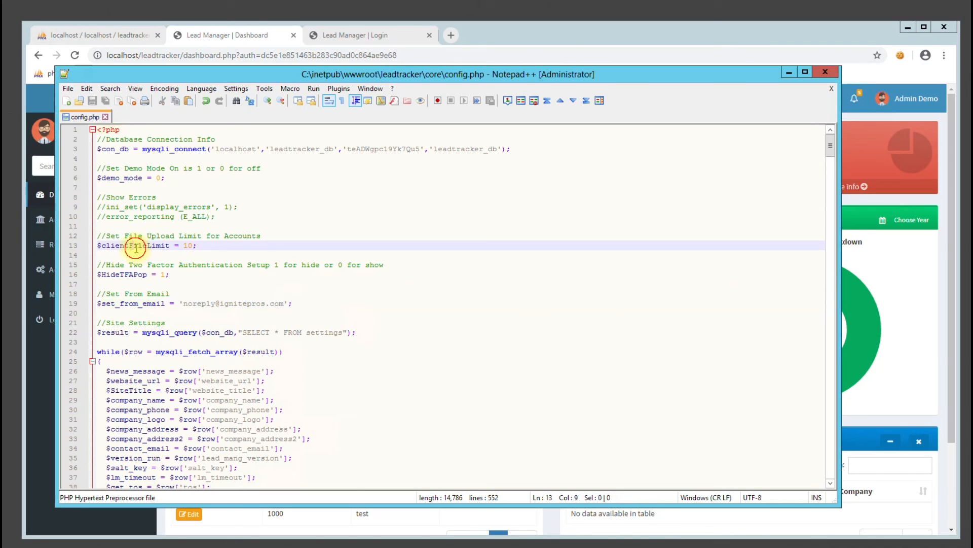
pyautogui.doubleClick(188, 246)
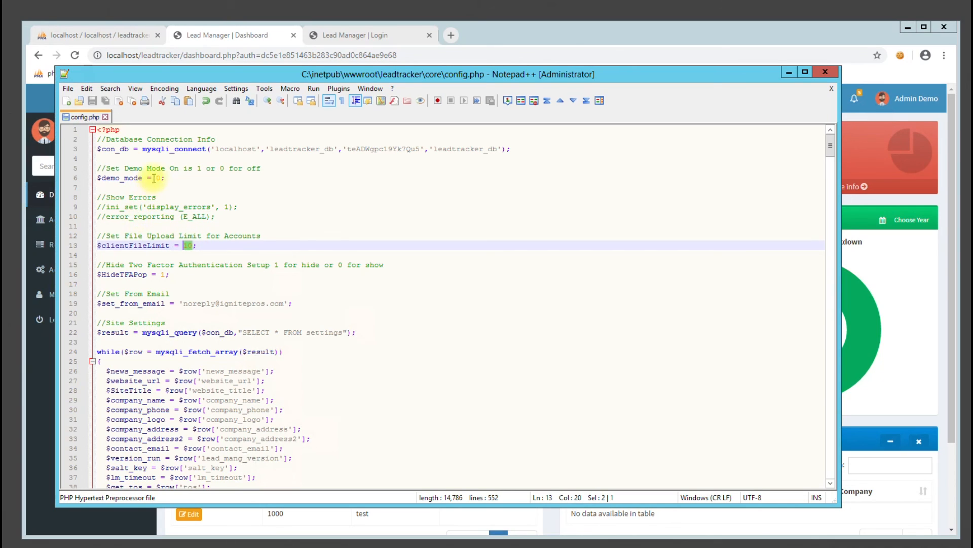
pyautogui.moveTo(143, 177); pyautogui.dragTo(109, 177)
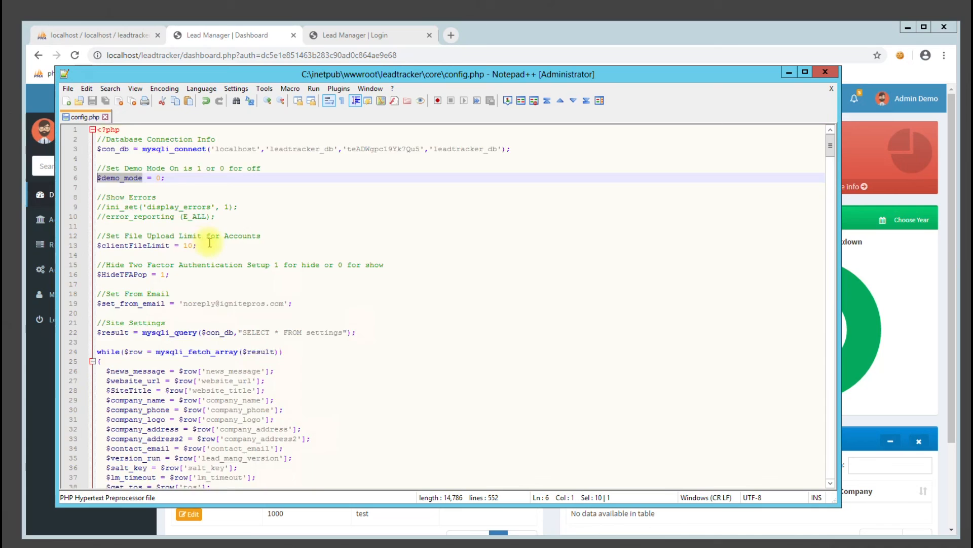
pyautogui.scroll(-14, 210, 243)
pyautogui.scroll(14, 220, 256)
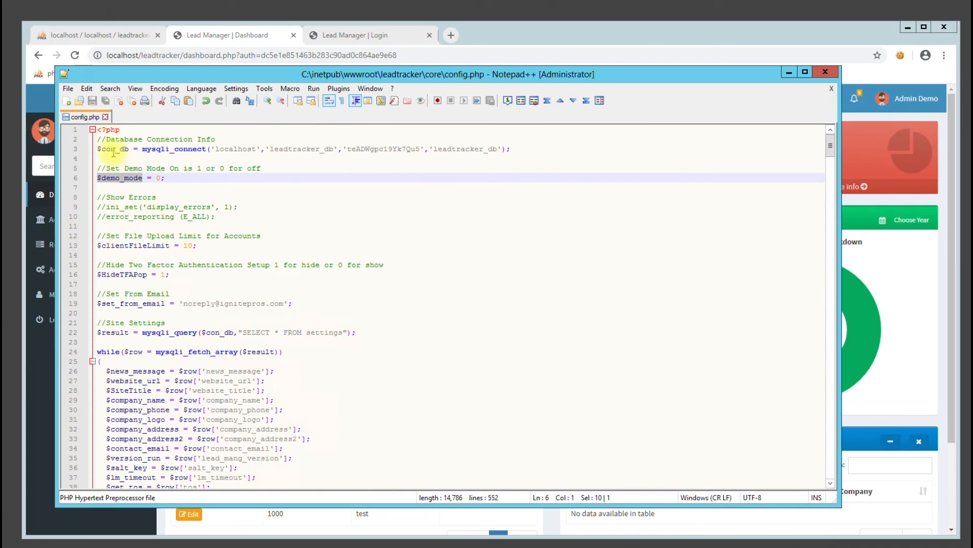
pyautogui.click(832, 72)
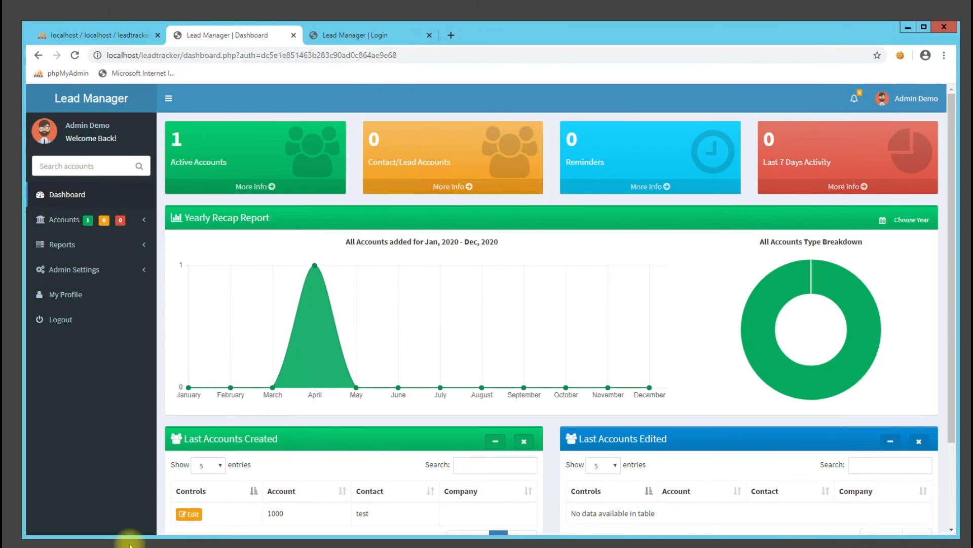